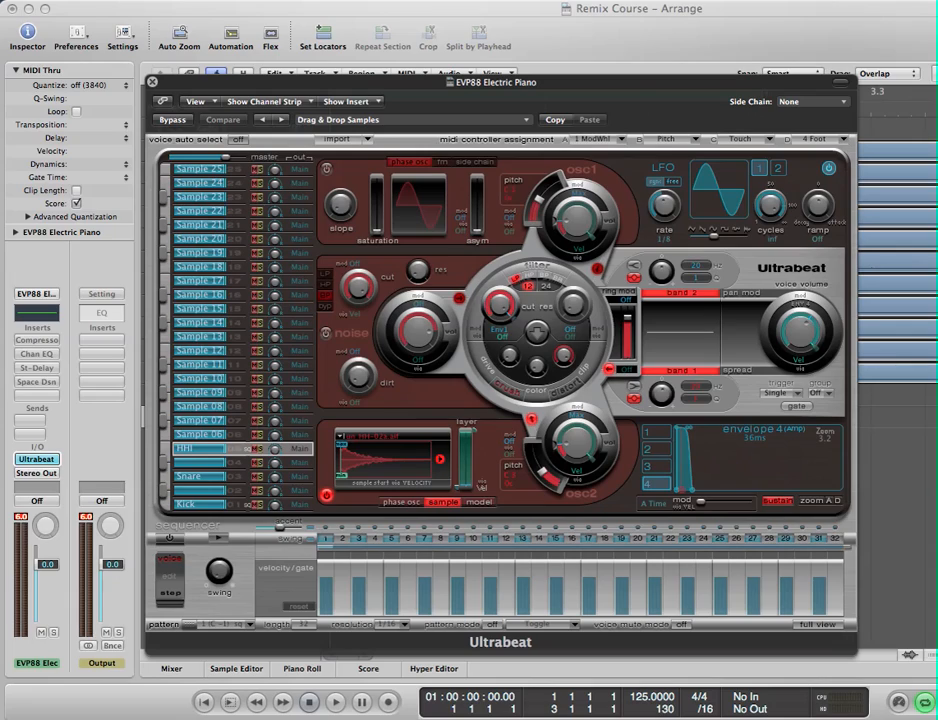
Check the Kick, Snare and HH voices' patterns and switch the Ultrabeat sequencer to full view.
click(195, 505)
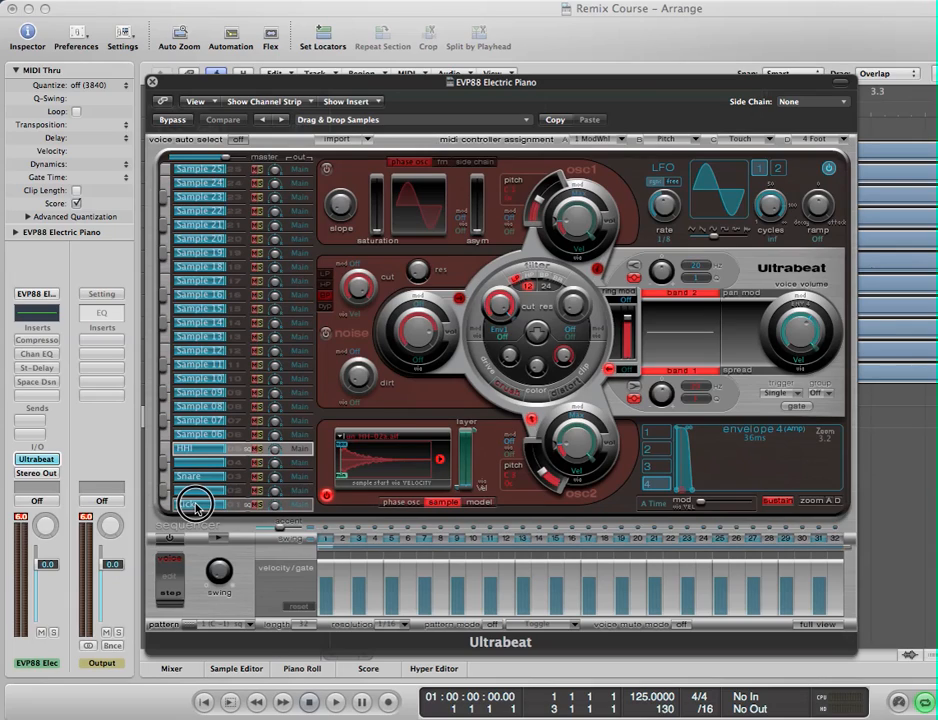
click(195, 505)
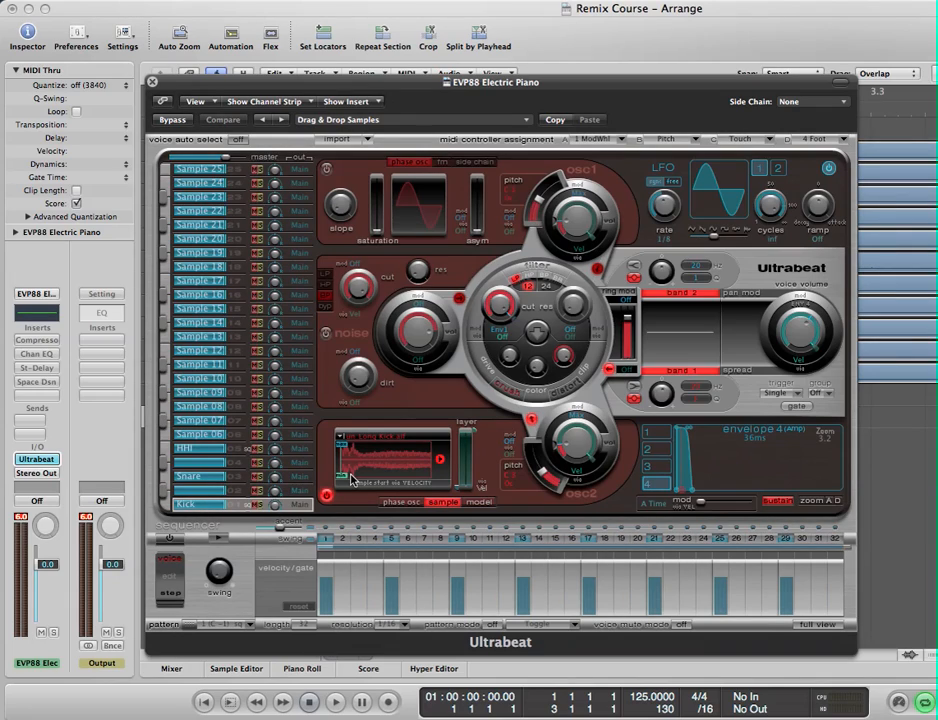
click(214, 477)
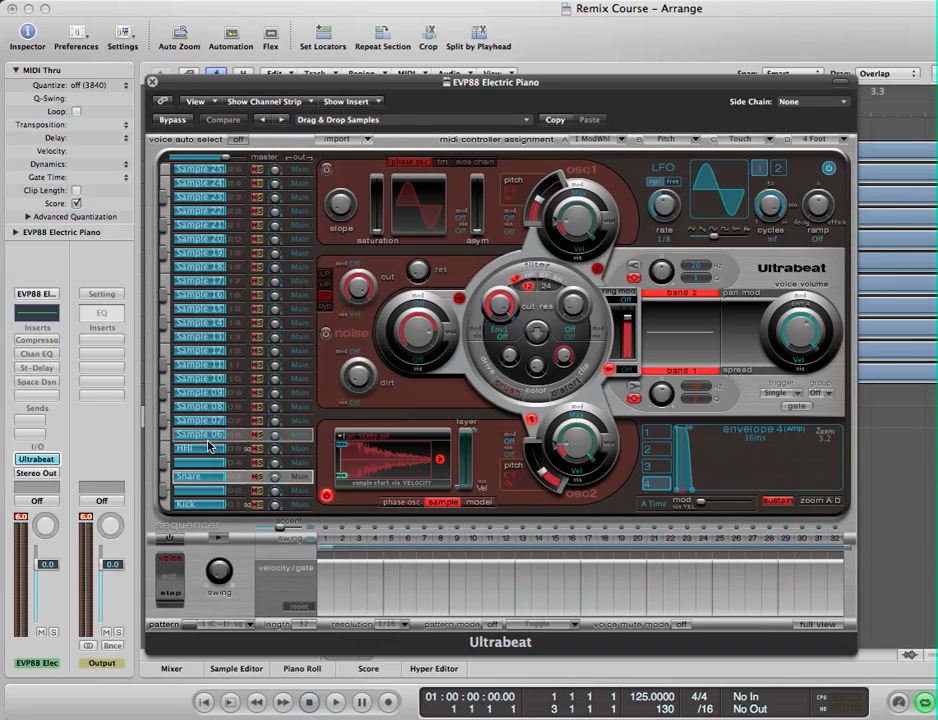
click(209, 450)
click(205, 505)
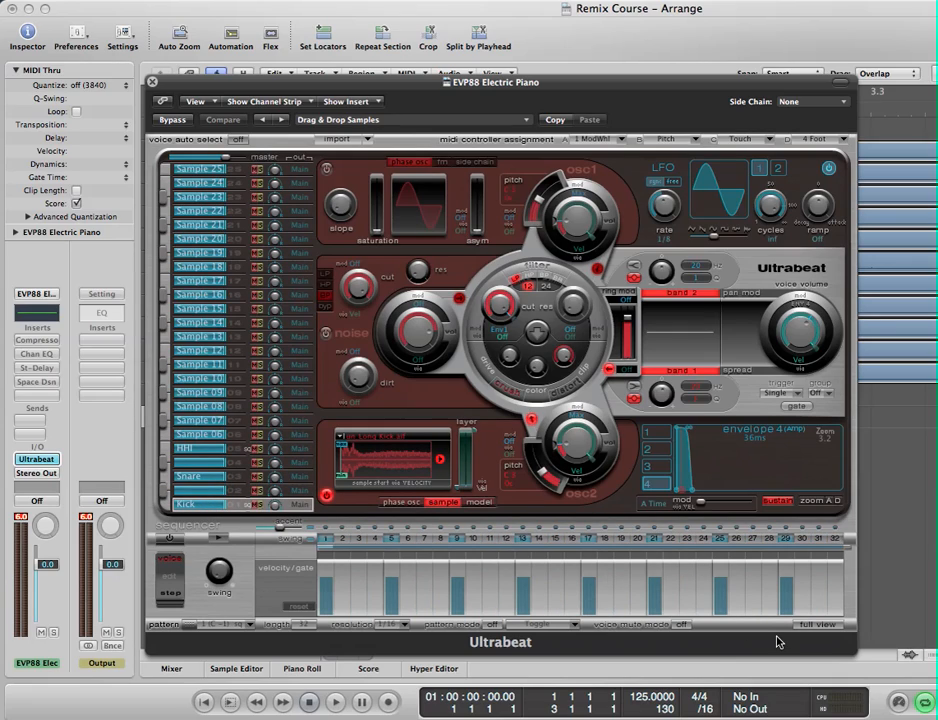
click(816, 625)
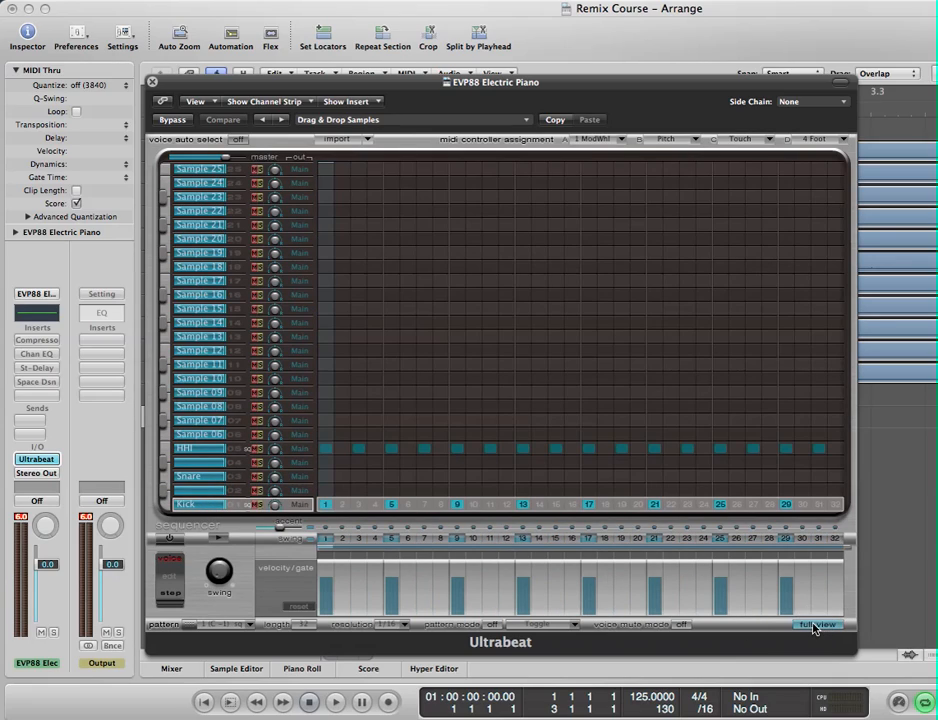
Program Snare hits on steps 5, 13, 21 and 29 and audition the pattern in the sequencer.
click(390, 481)
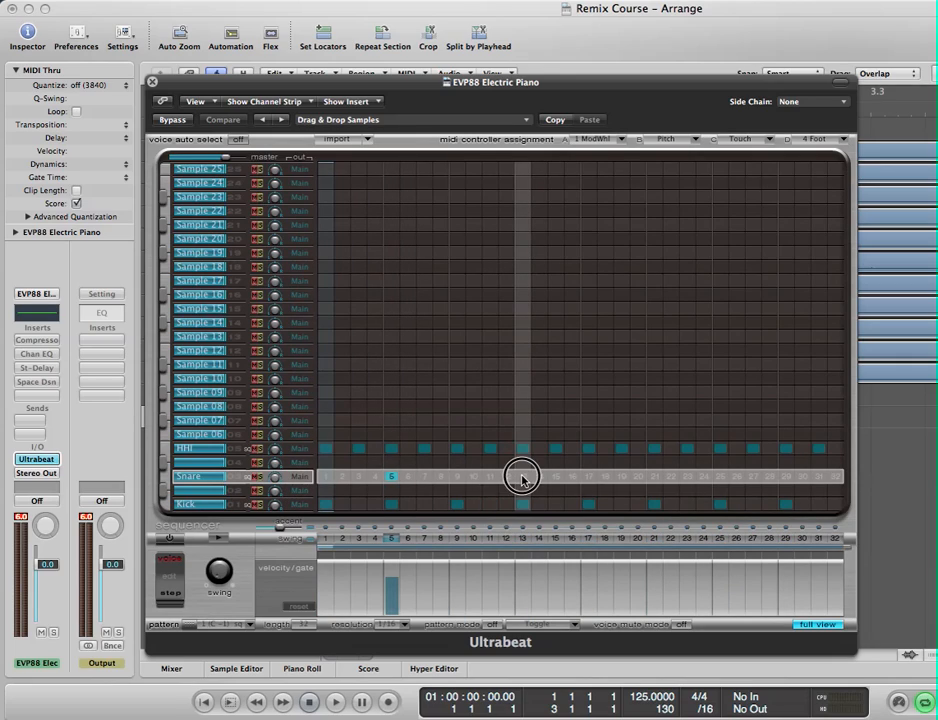
click(522, 479)
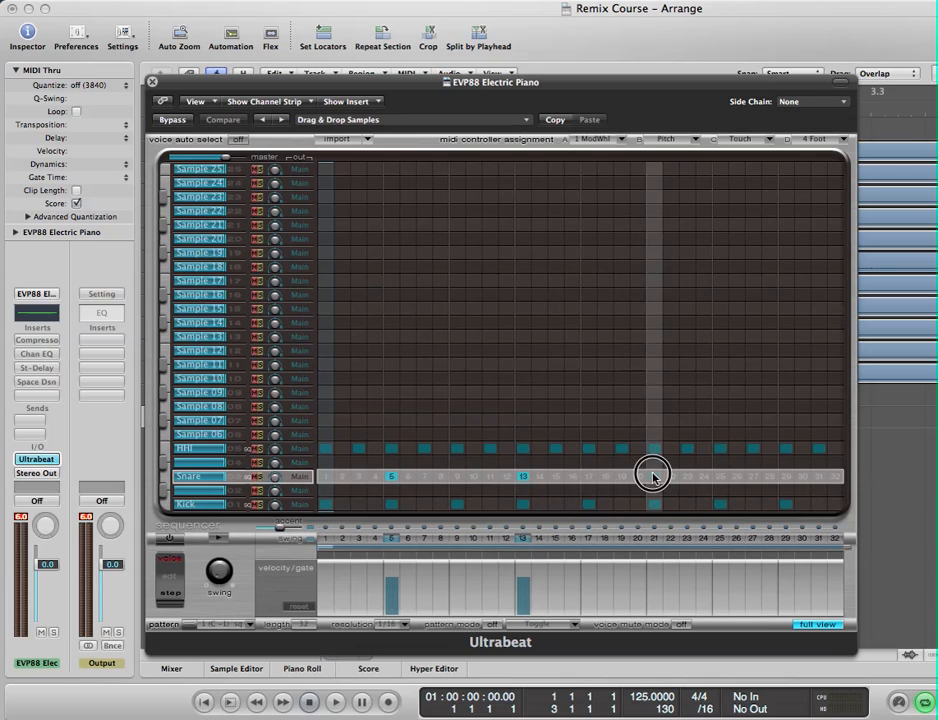
click(652, 477)
click(786, 478)
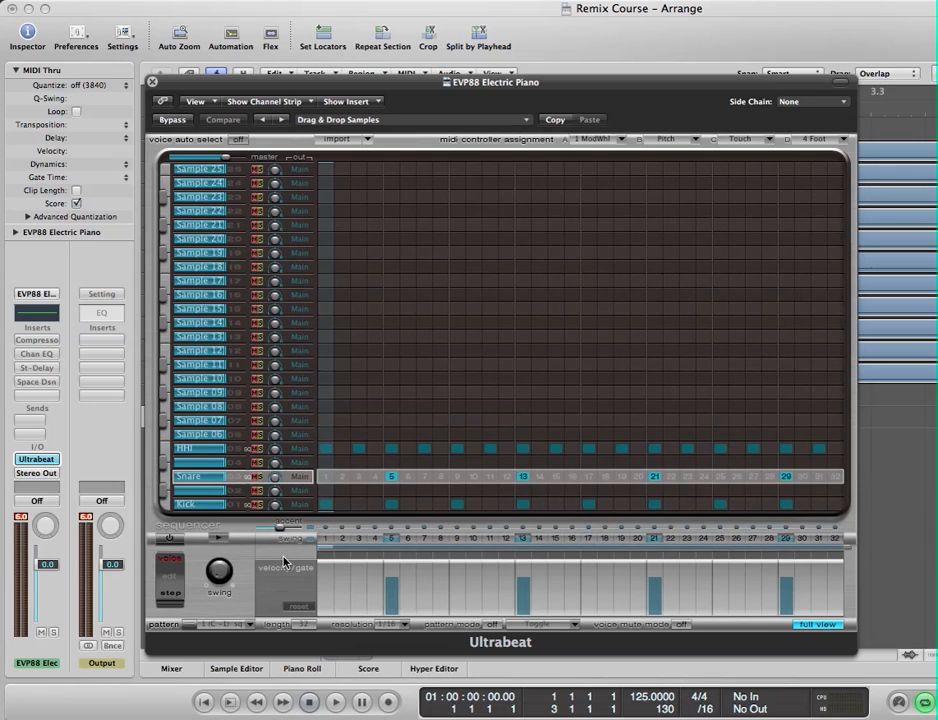
click(218, 539)
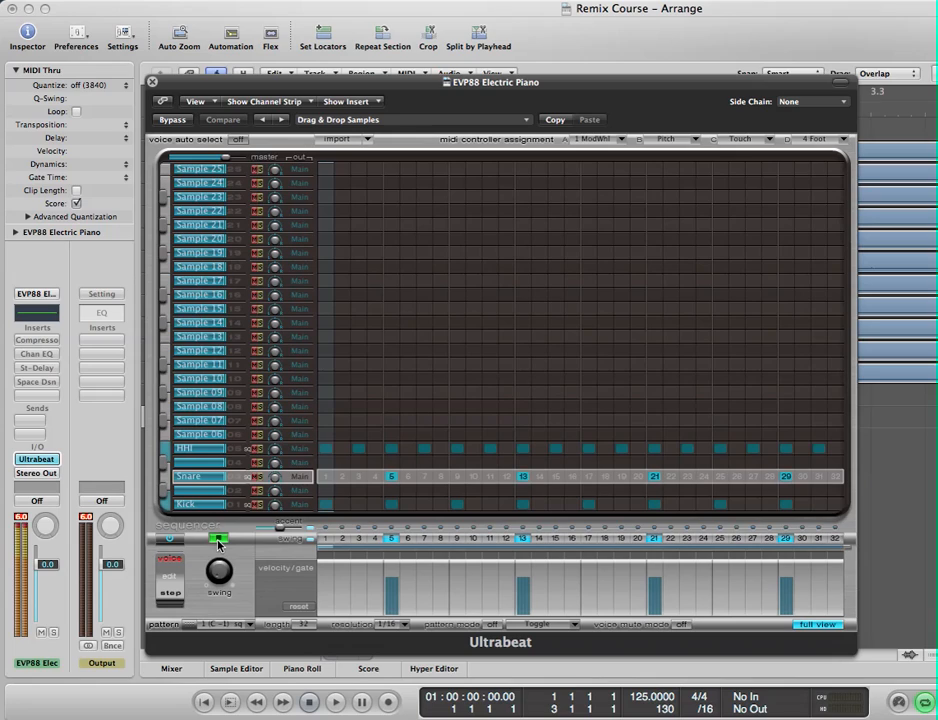
click(218, 540)
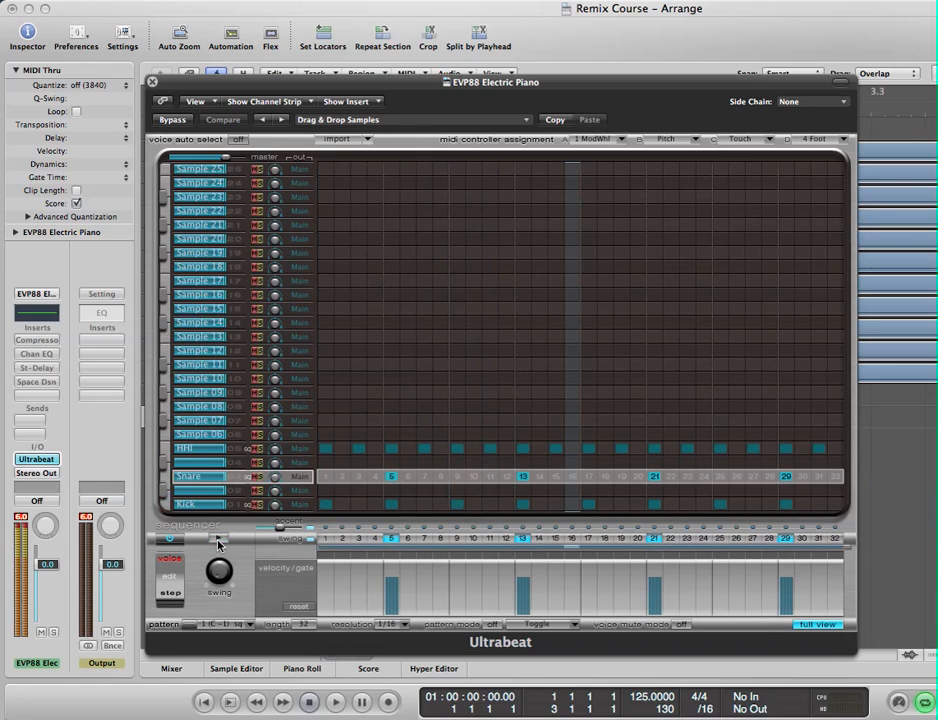
Place the Ultrabeat pattern as a MIDI region on track 14 at bar 1, close the instrument window and play the arrangement.
drag(365, 83, 533, 52)
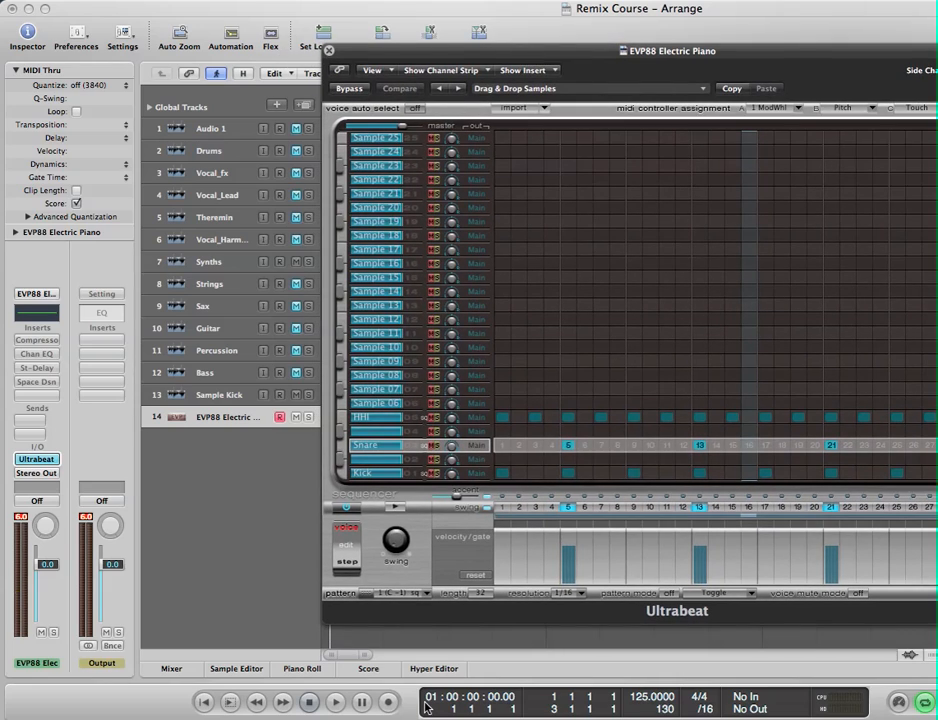
click(369, 594)
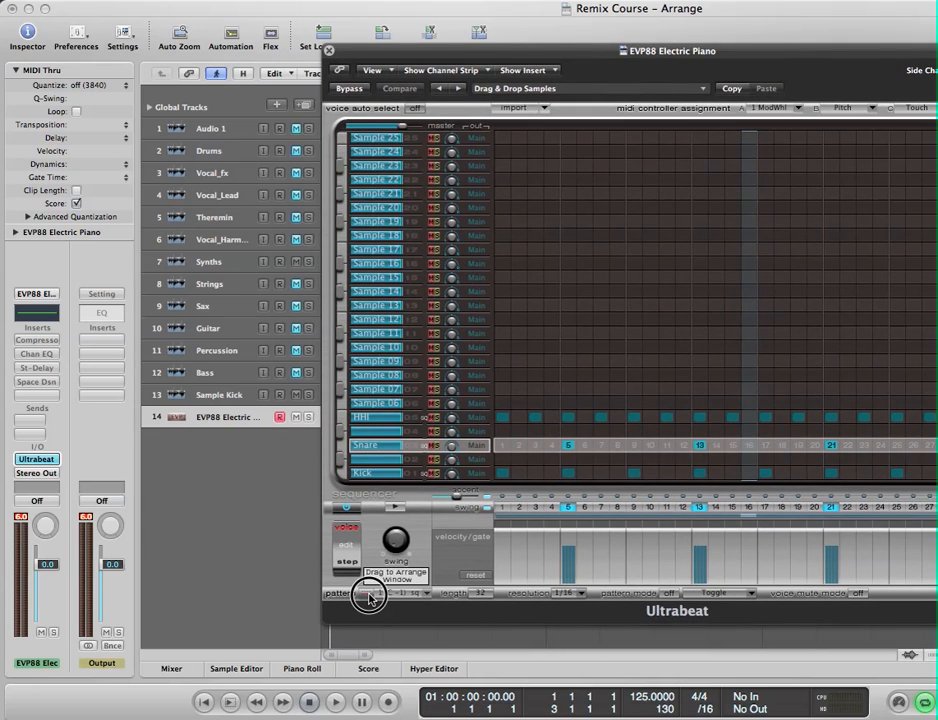
drag(423, 50, 612, 54)
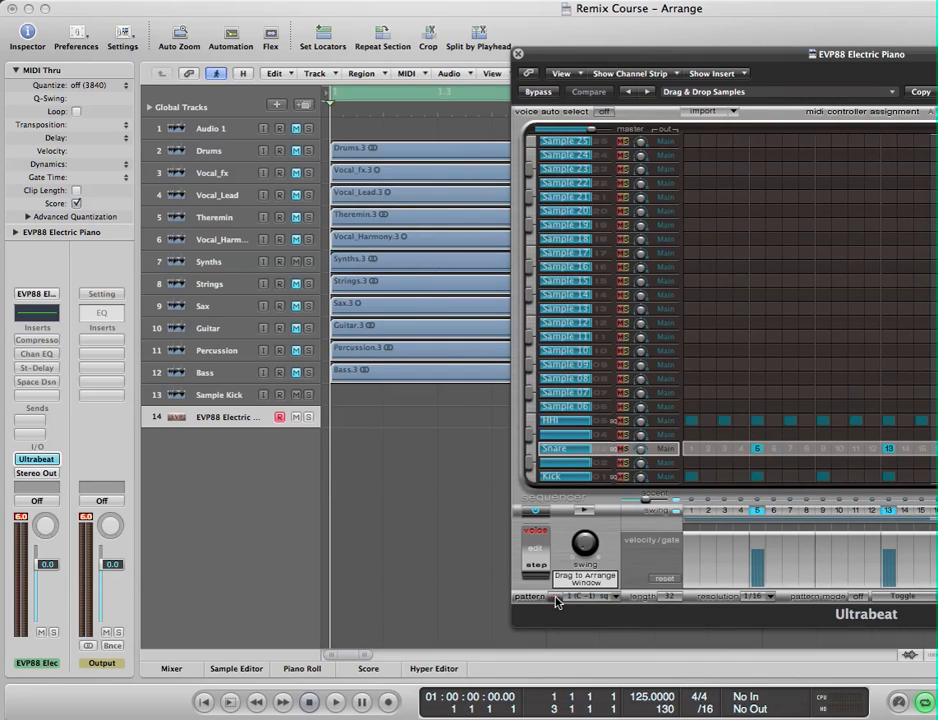
drag(557, 600, 336, 421)
click(344, 420)
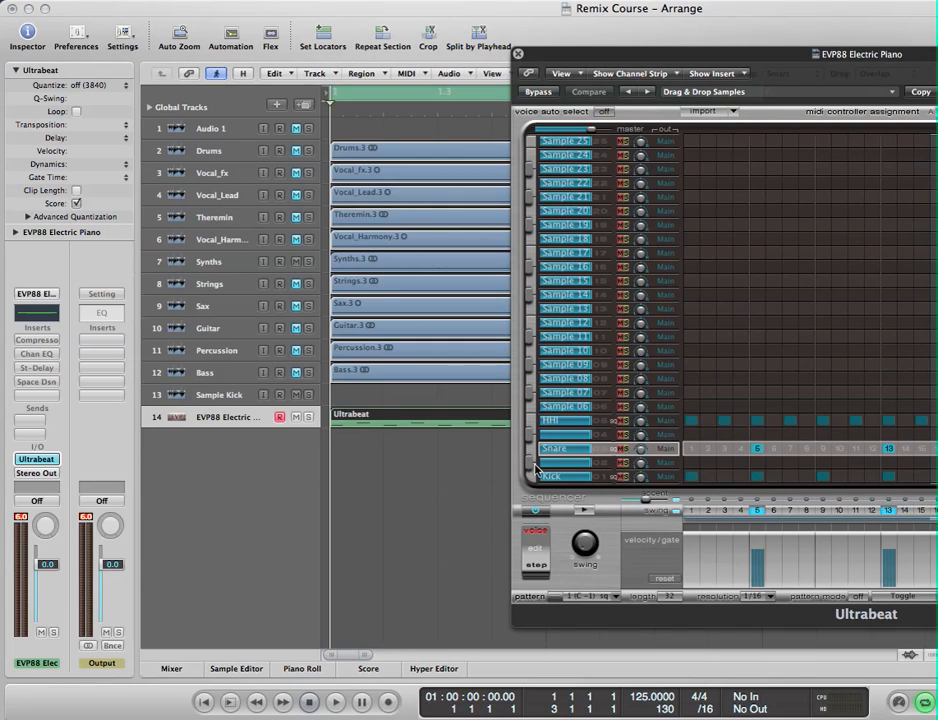
click(516, 56)
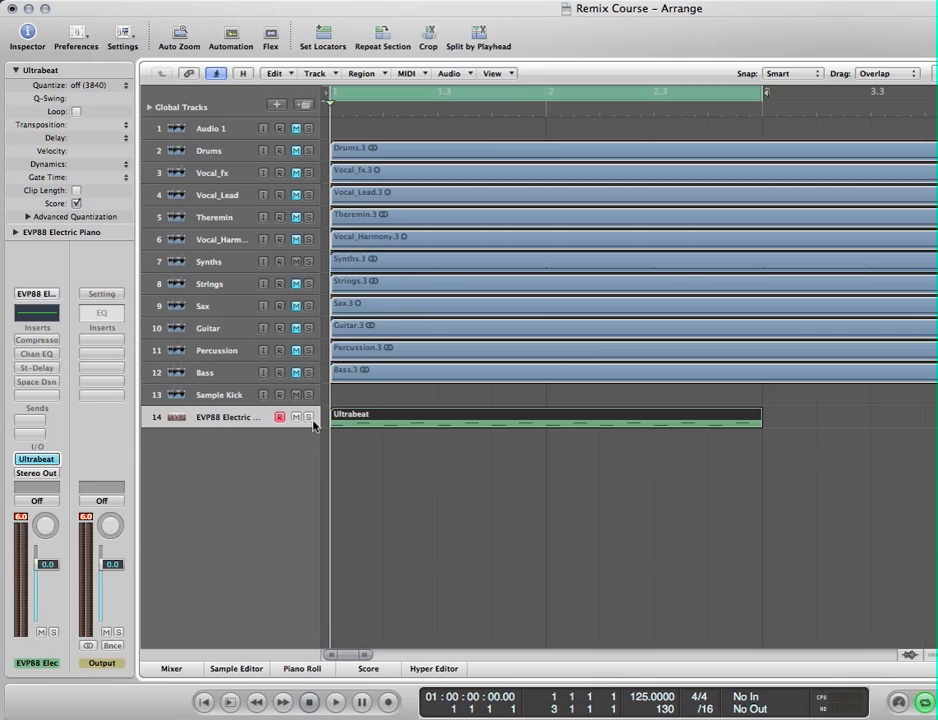
key(space)
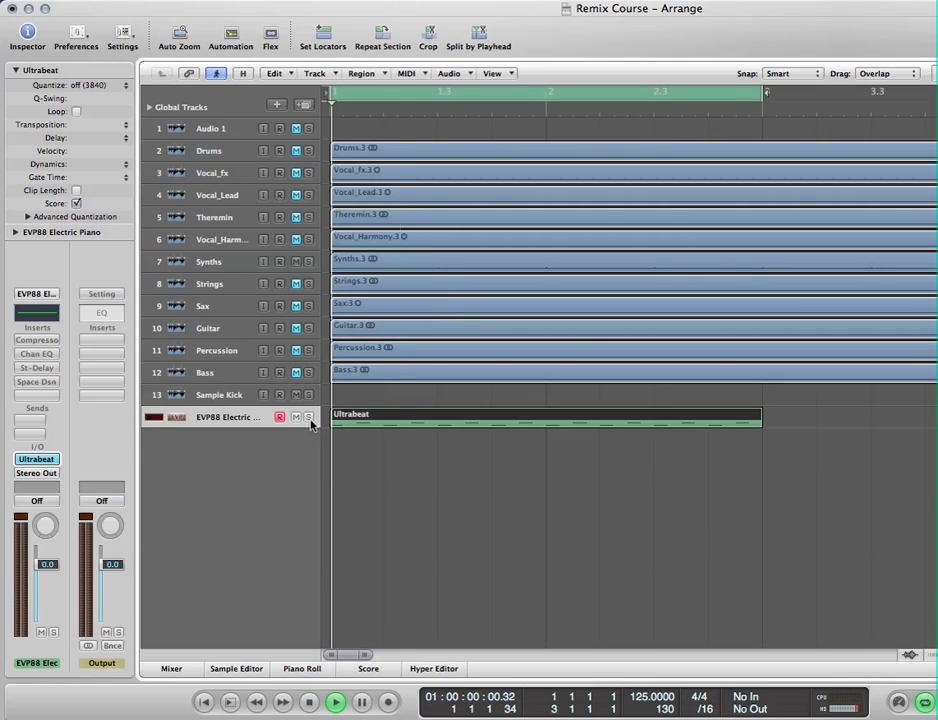
key(space)
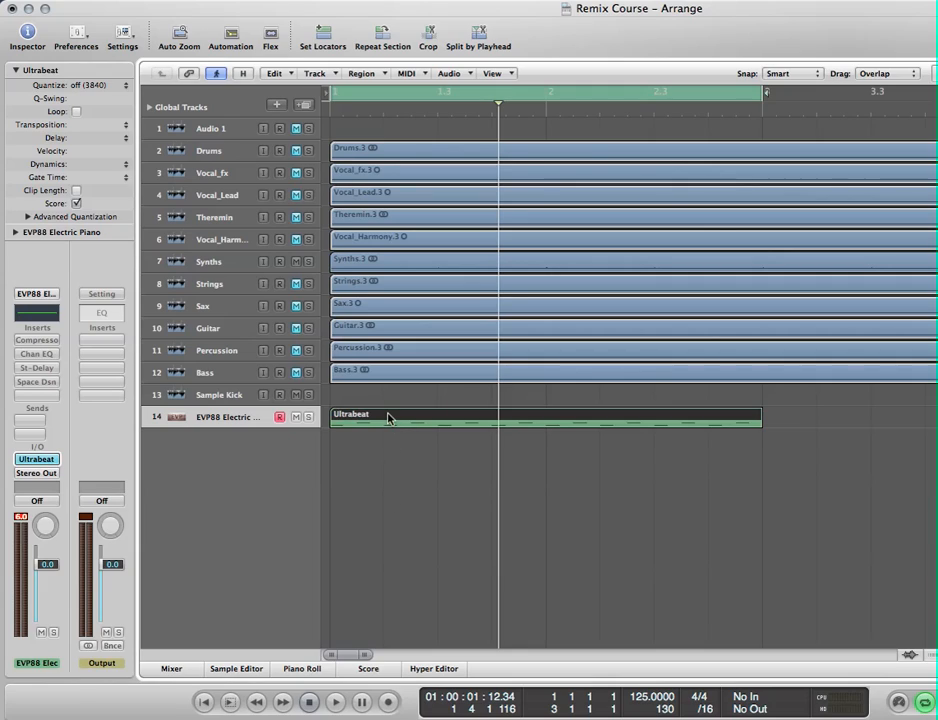
Separate the Ultrabeat region's MIDI events by note pitch.
click(421, 76)
mouse_move(440, 154)
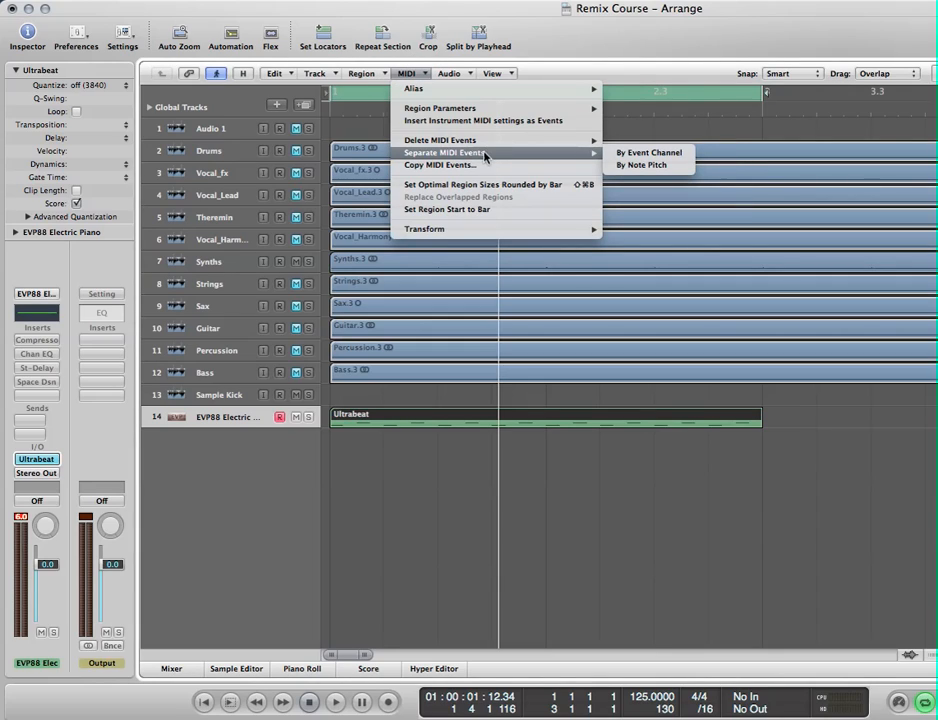
click(640, 165)
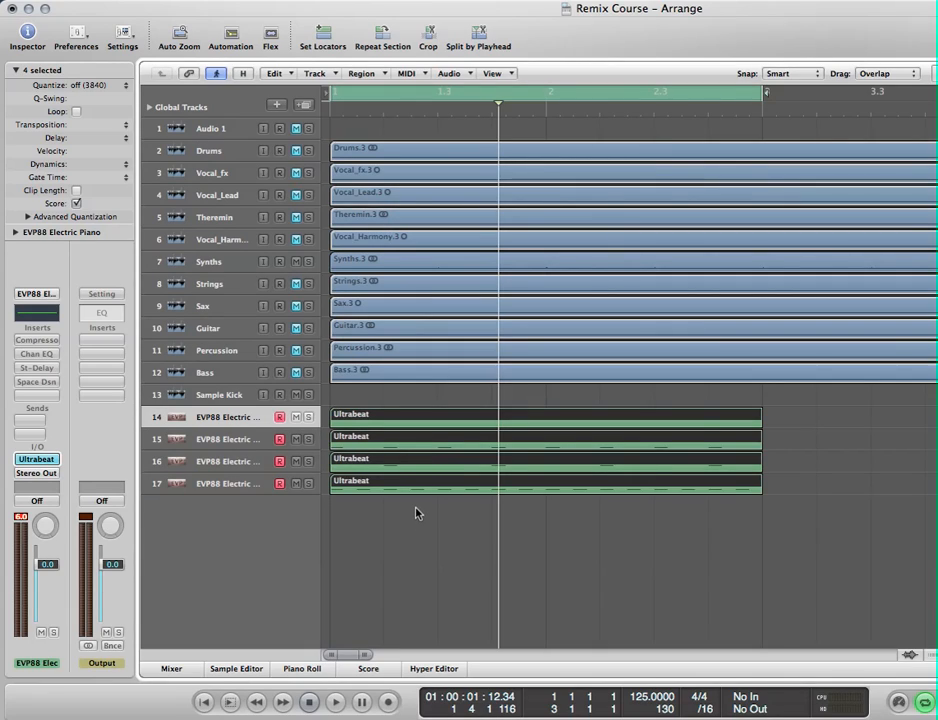
Hide the inspector and rename track 16 as Snare, track 17 as HH and track 15 as Kick.
click(226, 444)
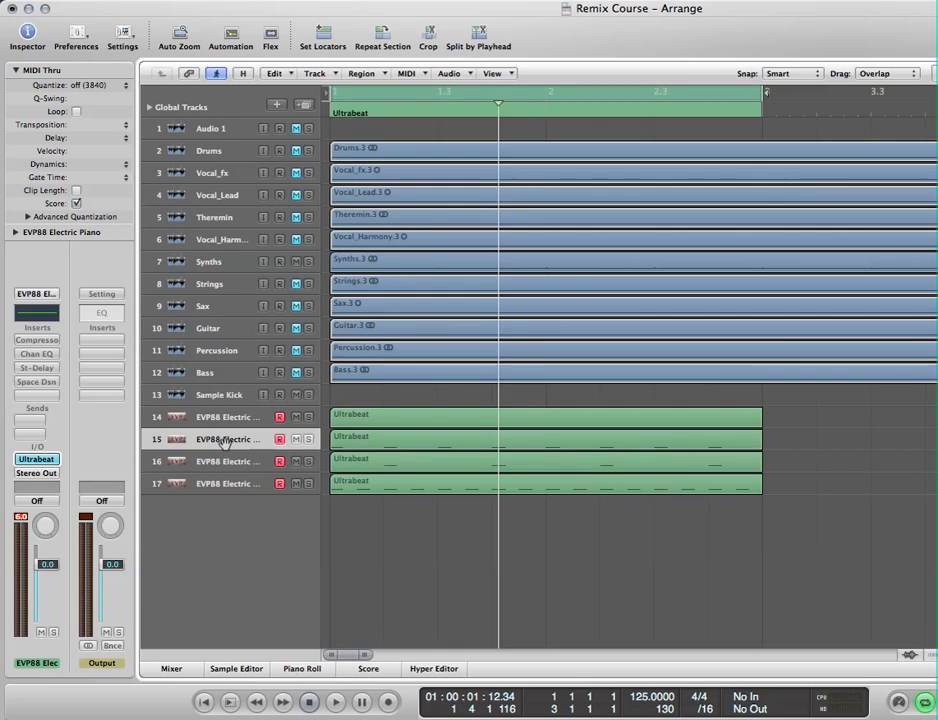
key(i)
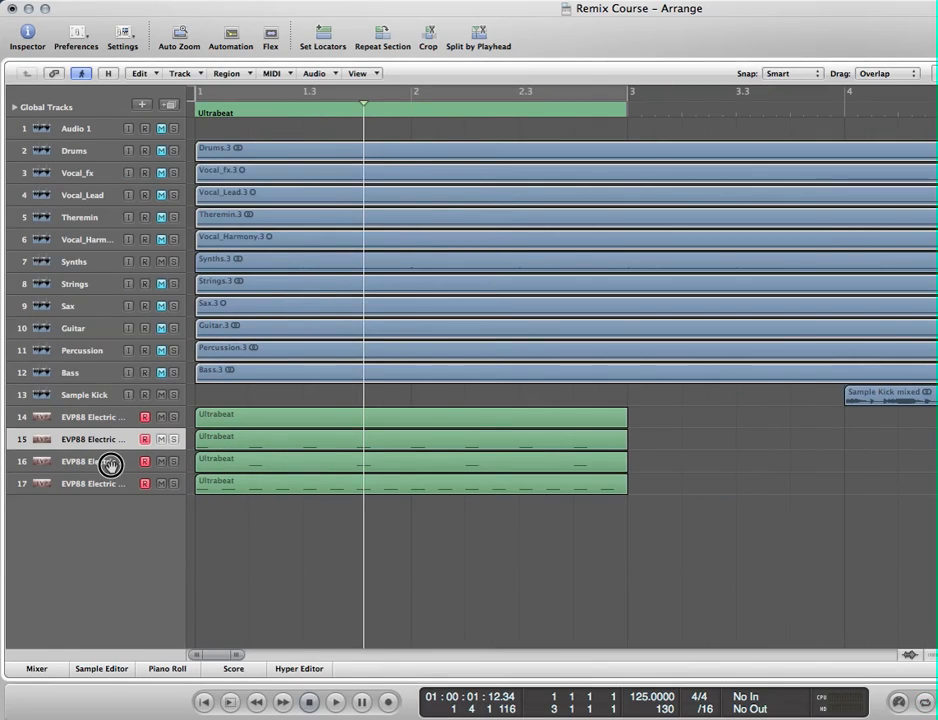
click(110, 462)
double_click(88, 460)
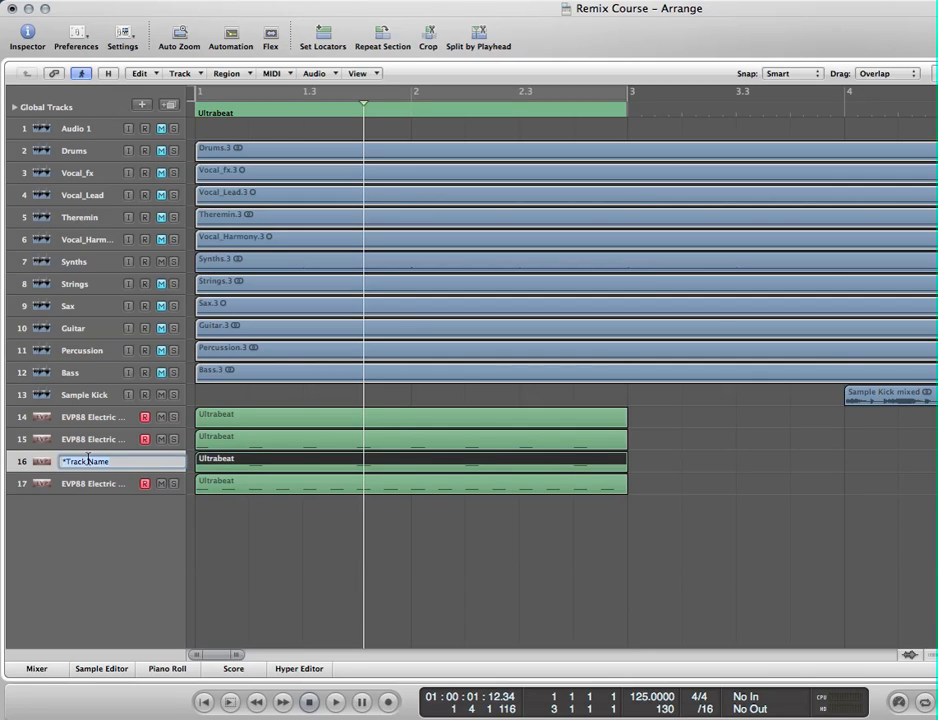
text(Snare)
double_click(86, 484)
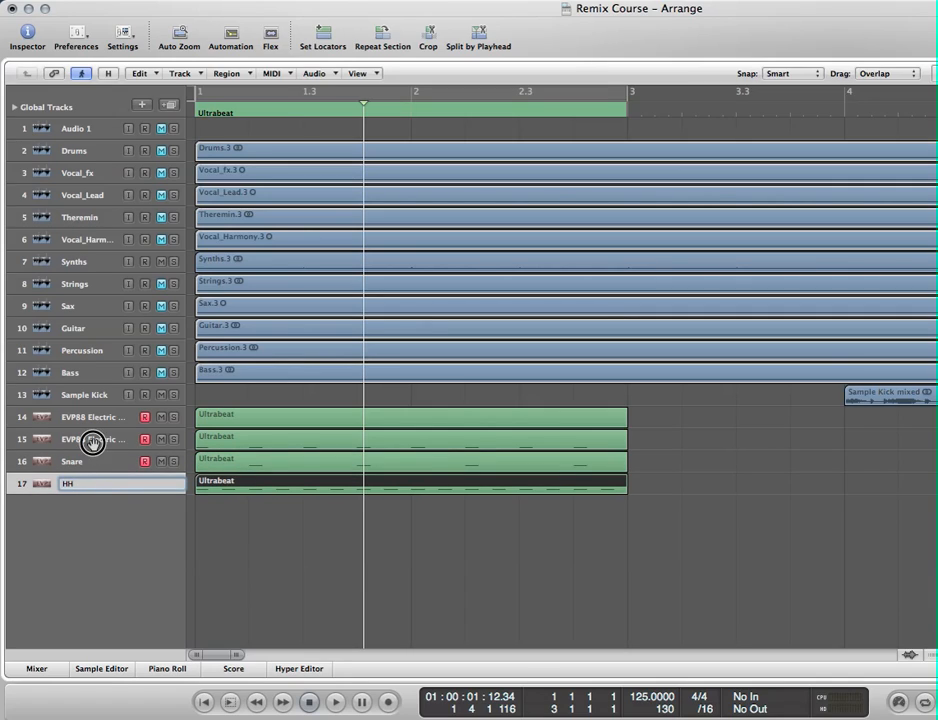
double_click(88, 439)
text(Kick)
click(186, 578)
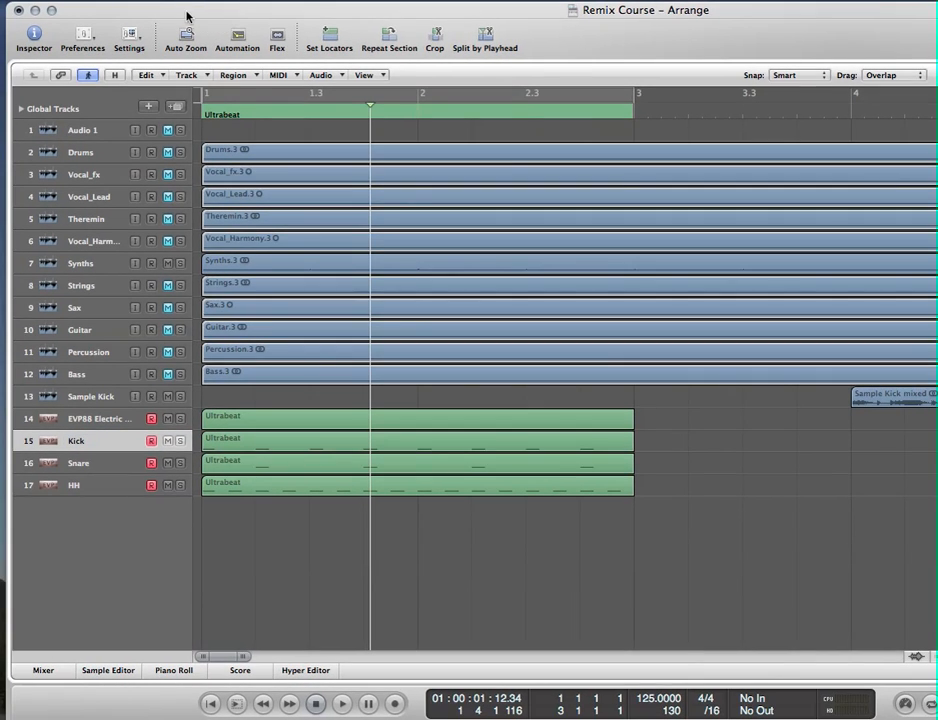
Show the inspector and delete the empty Ultrabeat region on track 14 together with its track.
click(35, 38)
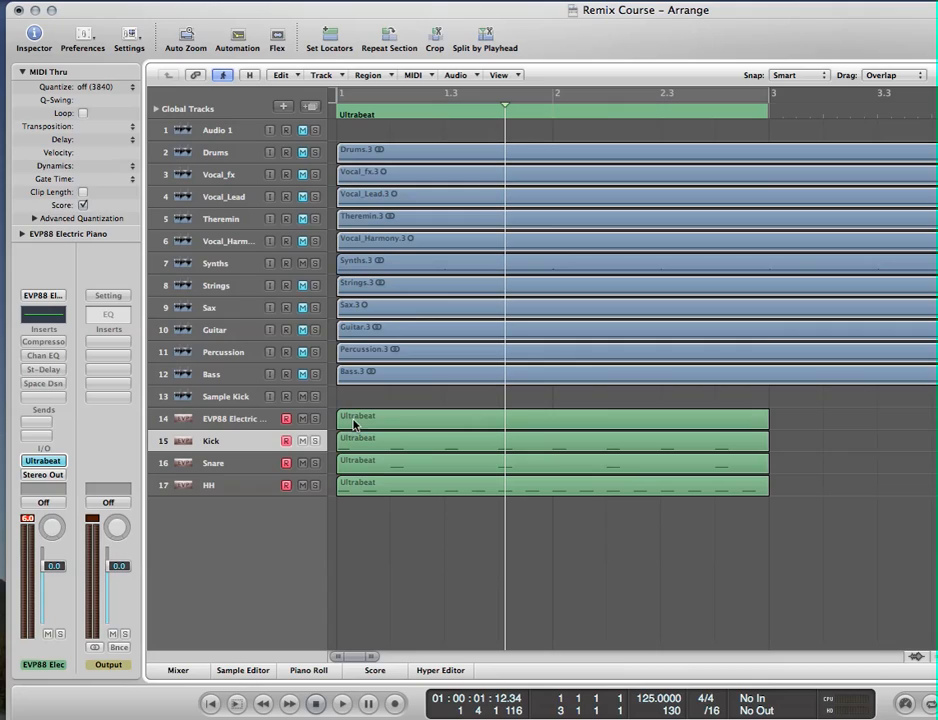
click(404, 424)
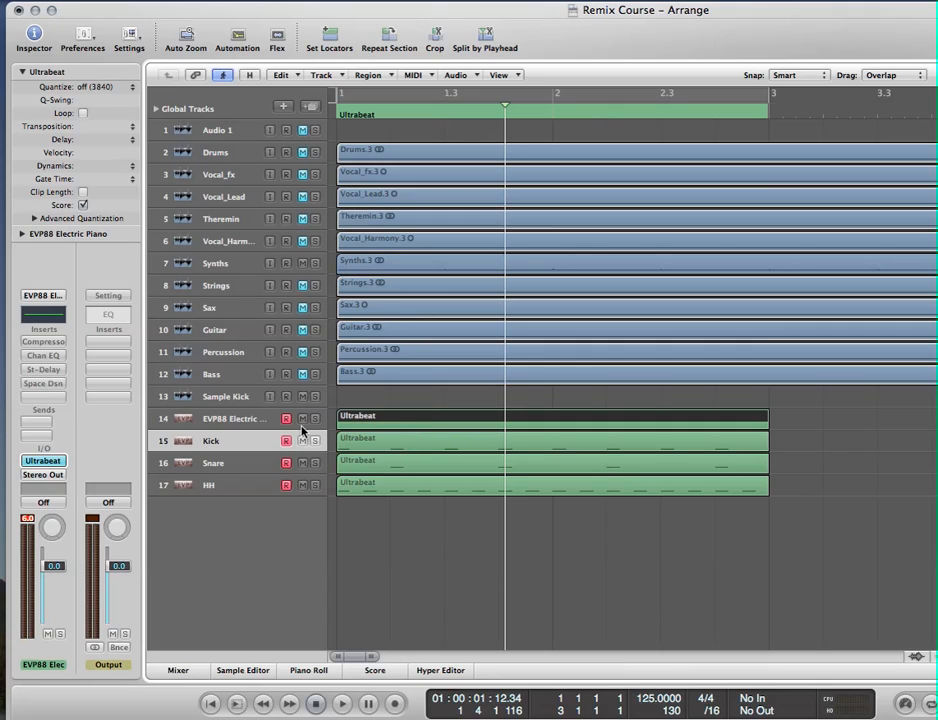
key(Delete)
click(243, 419)
key(super+Delete)
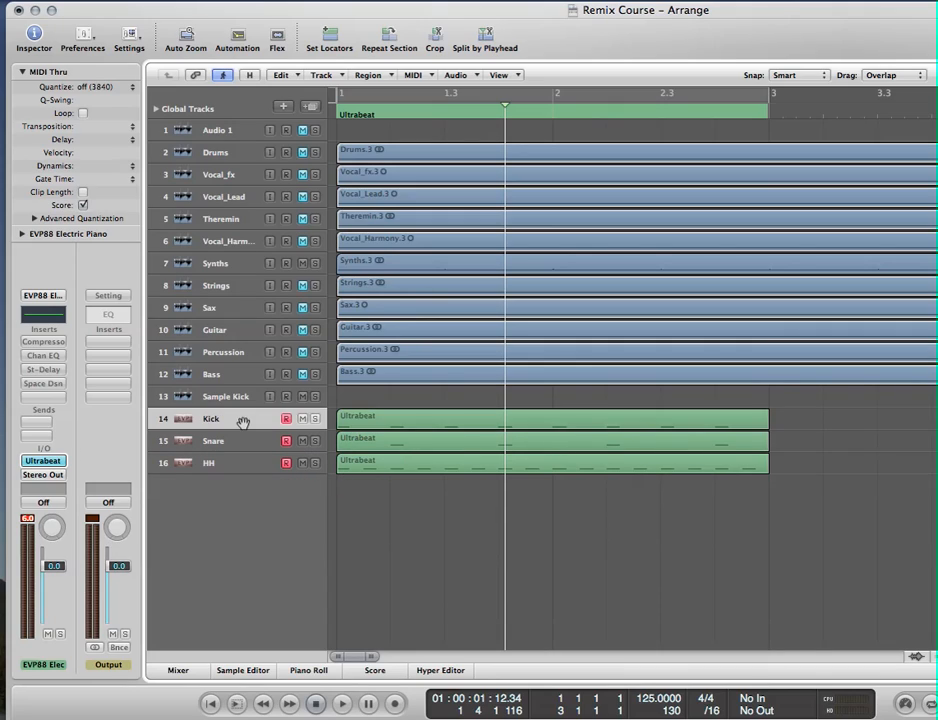
click(315, 419)
click(315, 419)
click(315, 419)
click(315, 419)
Reload Ultrabeat on the drum channel as Multi Output (8xStereo, 8xMono).
click(48, 464)
mouse_move(108, 466)
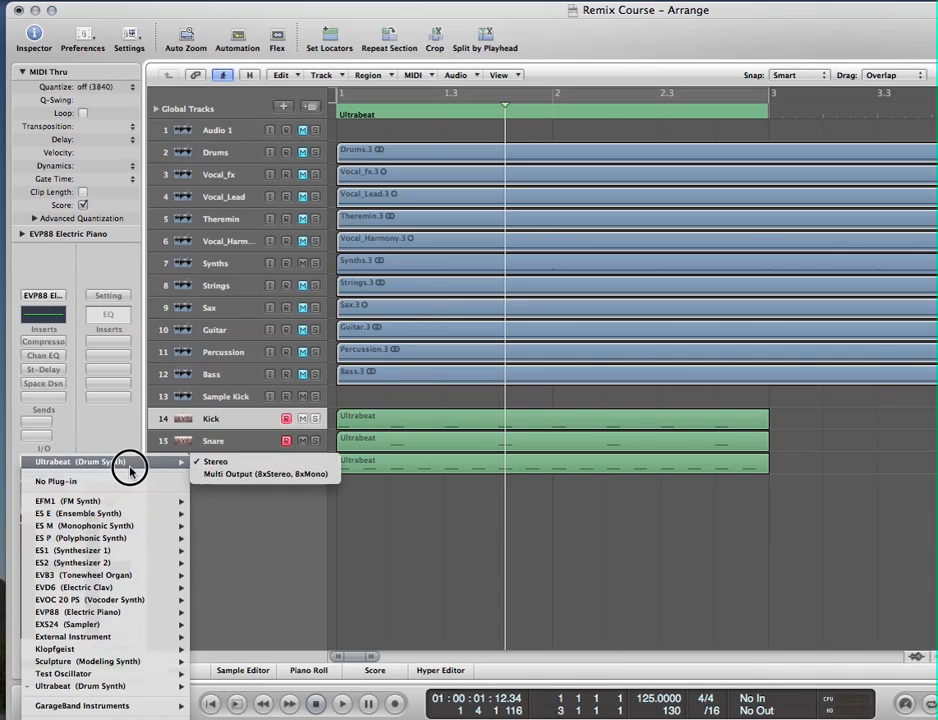
click(225, 475)
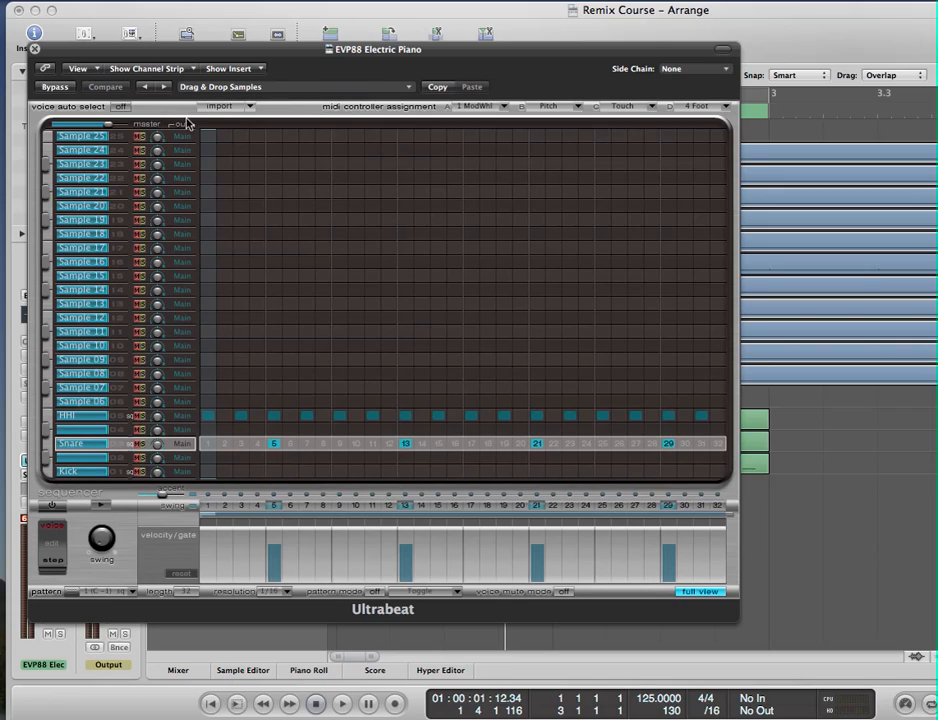
Route the HH voice to output 3-4, the Snare to 5-6 and the Kick to 7-8.
click(183, 414)
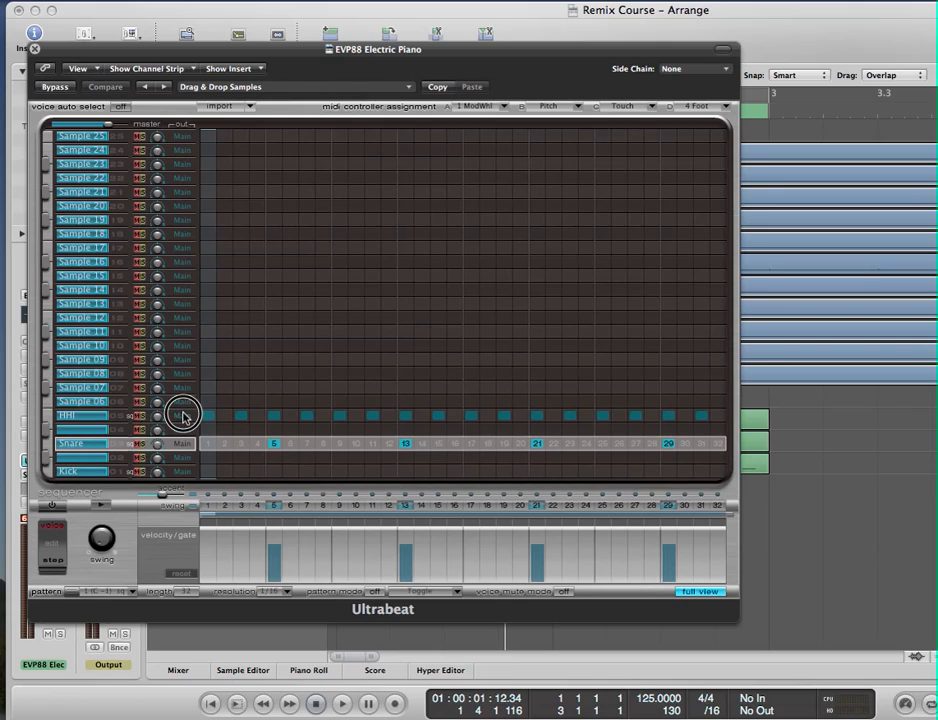
click(184, 413)
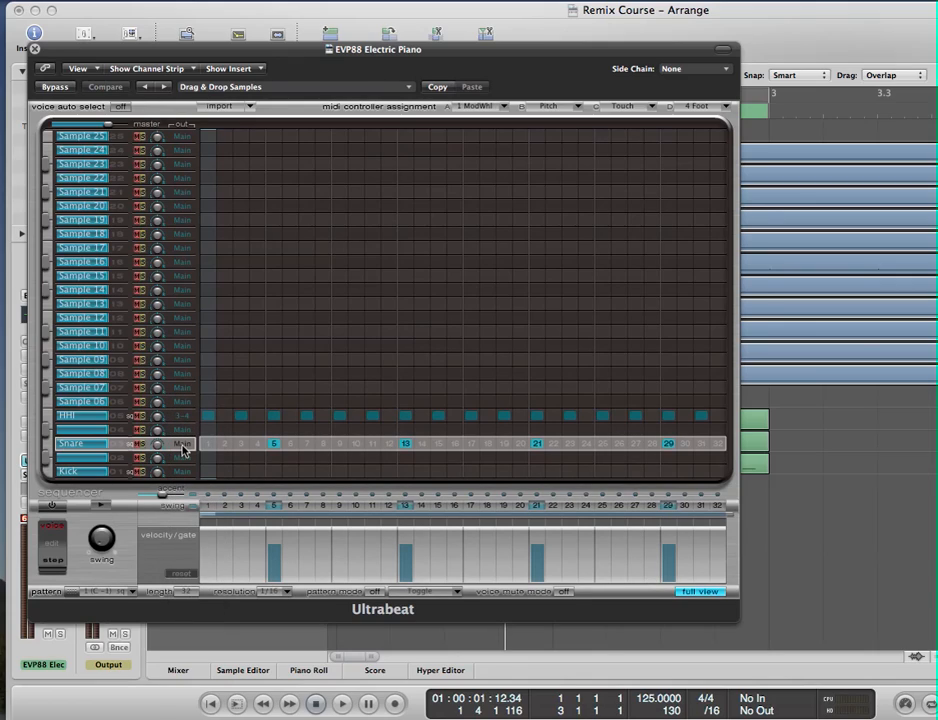
click(183, 443)
click(184, 471)
click(183, 471)
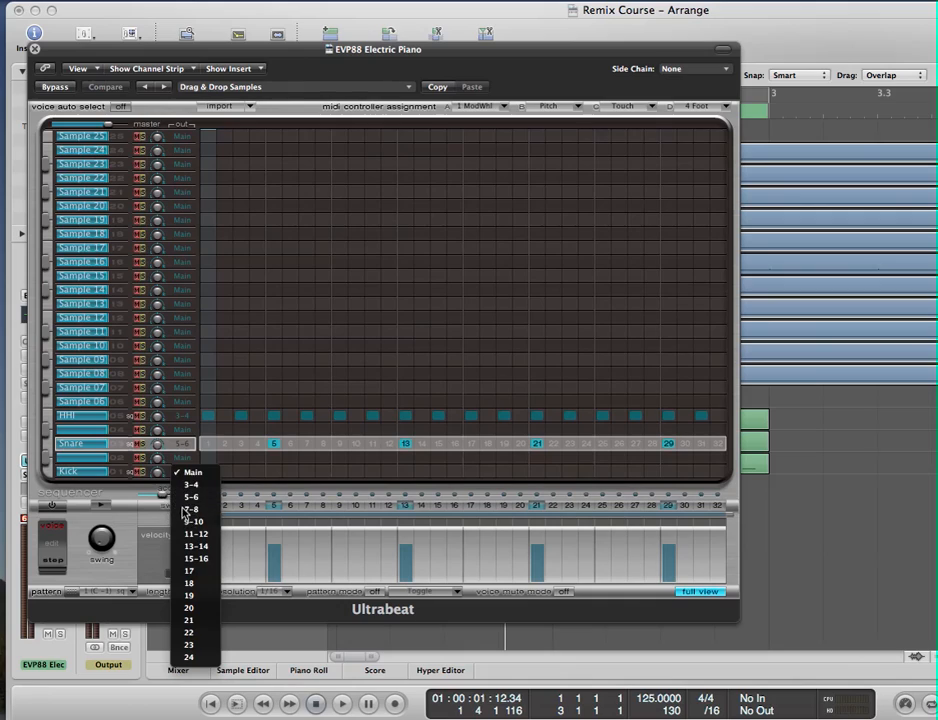
click(183, 510)
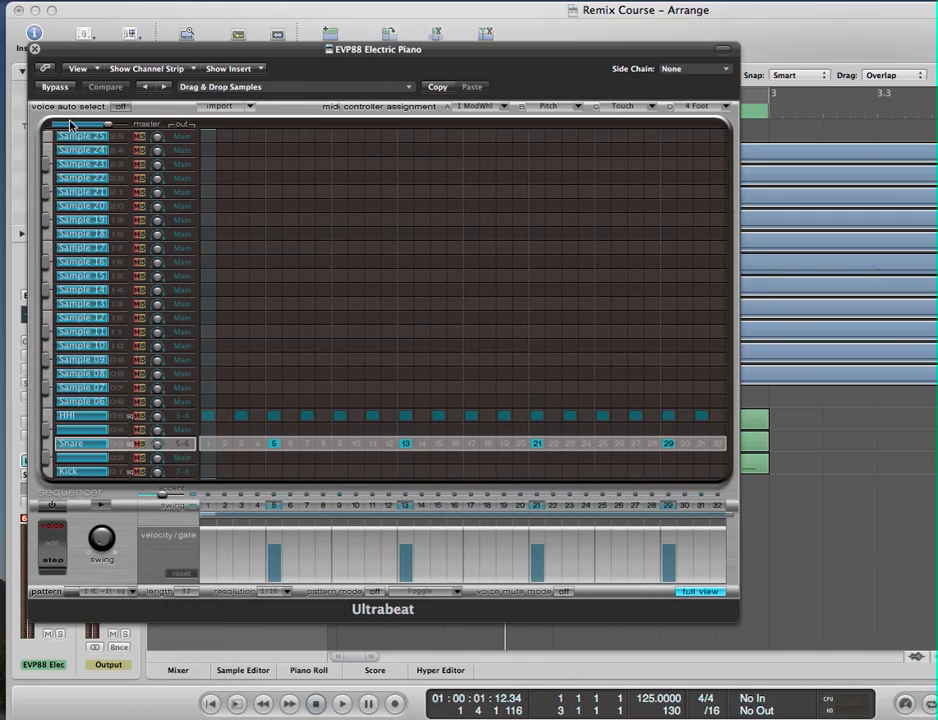
Close the Ultrabeat window and show the mixer below the arrangement.
click(34, 48)
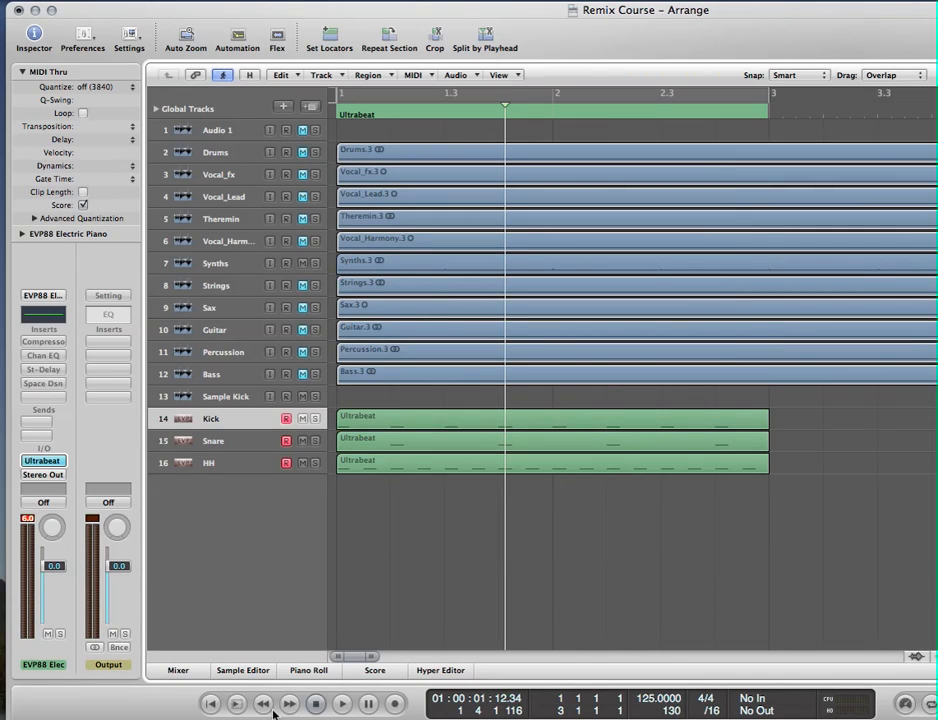
click(180, 670)
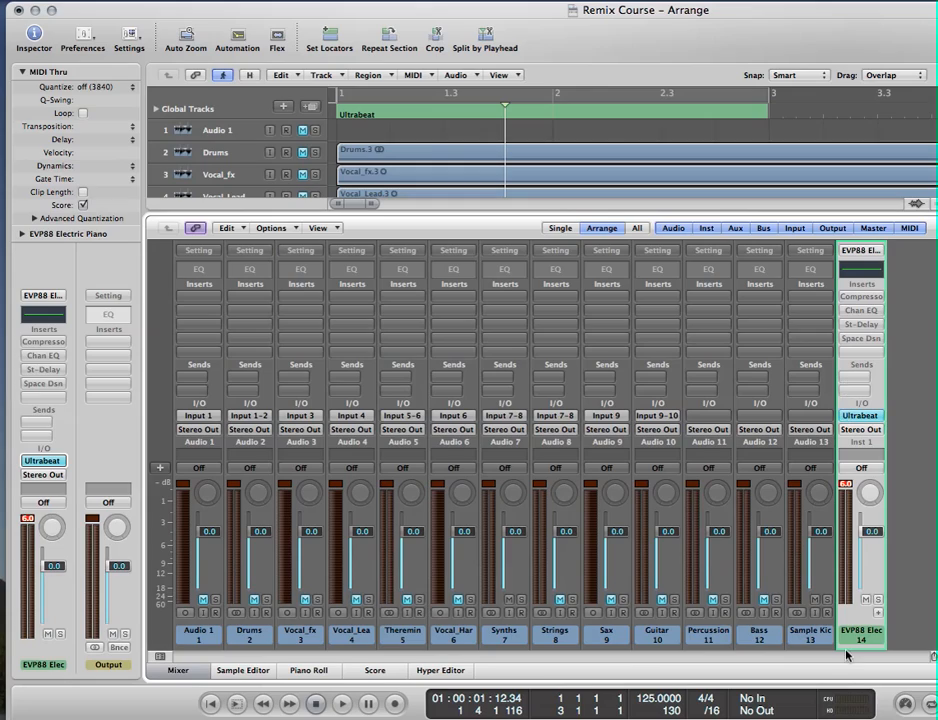
Add three aux channels to the Ultrabeat instrument strip for outputs UB 3-4, UB 5-6 and UB 7-8.
click(879, 614)
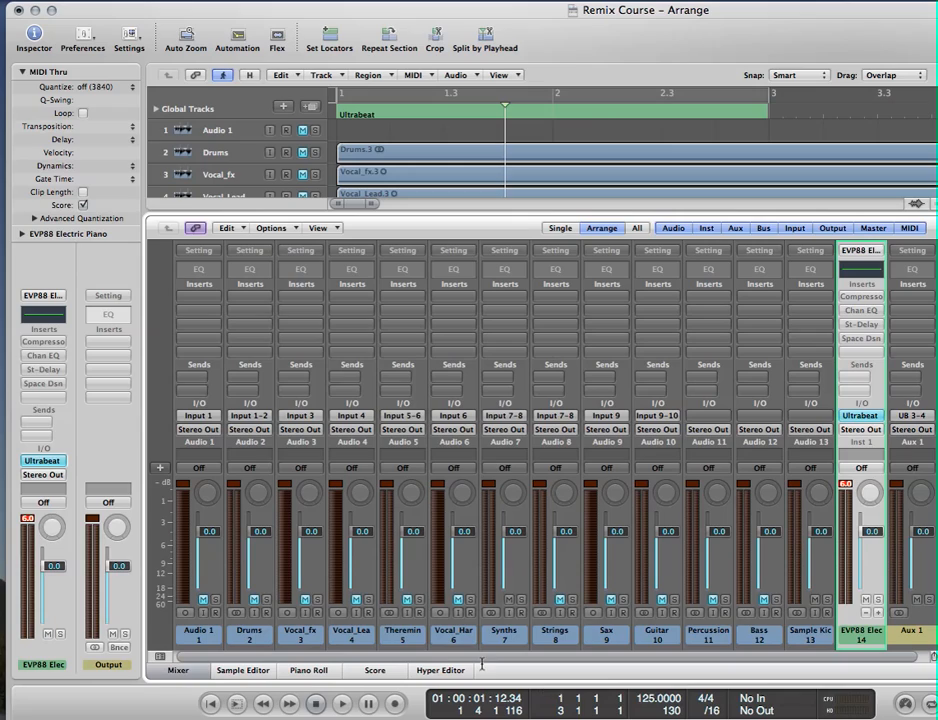
drag(481, 657, 655, 658)
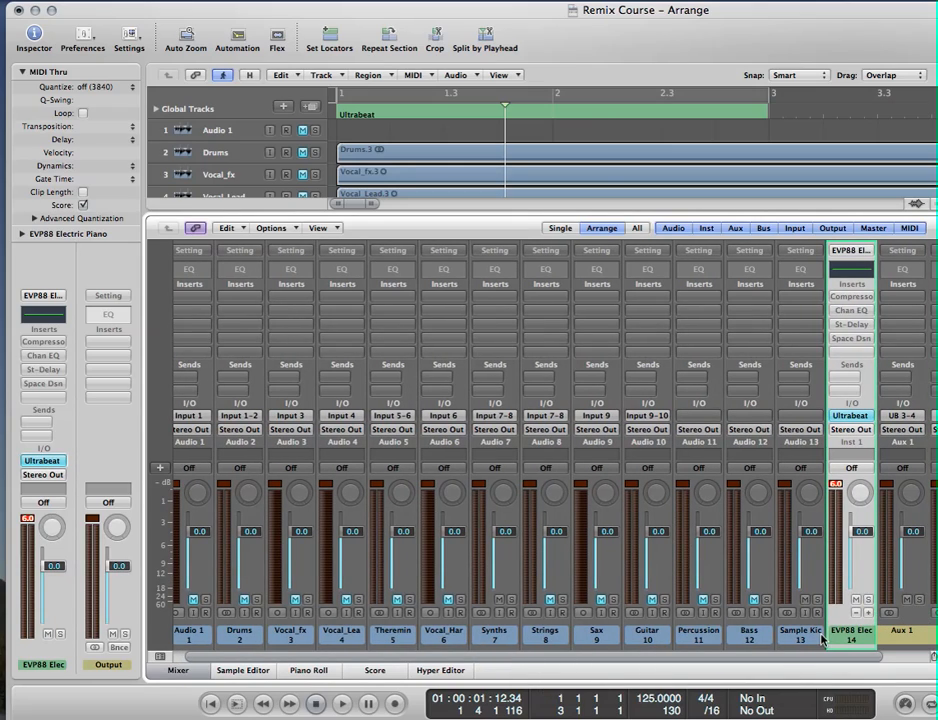
drag(795, 657, 842, 657)
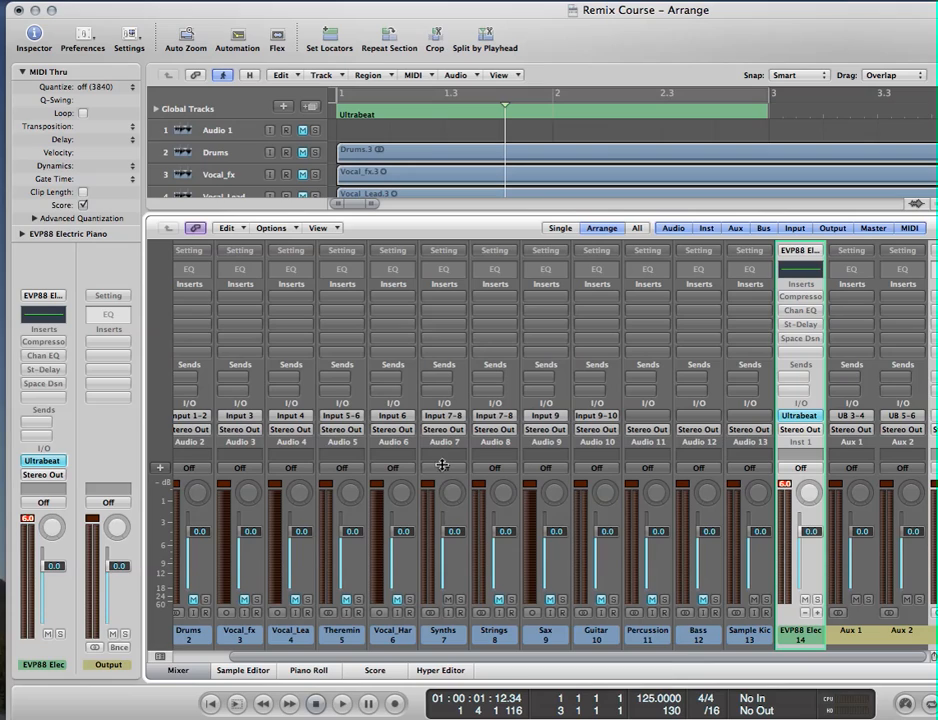
drag(533, 17, 440, 8)
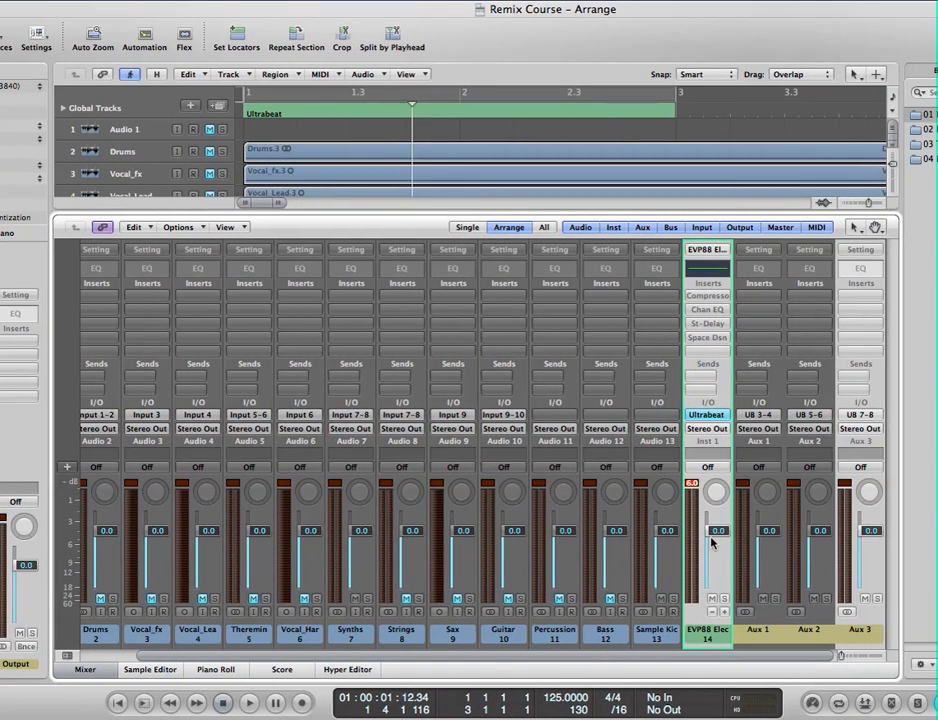
Play the pattern through the new aux channels, lower Aux 1 to -2.1 dB and mute it.
click(250, 703)
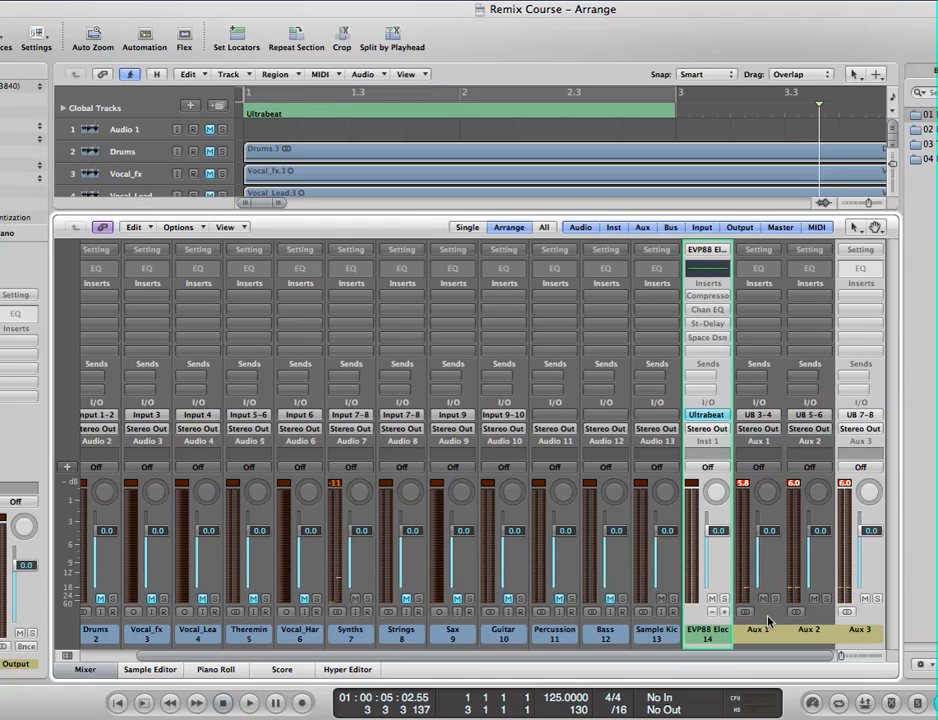
drag(768, 538, 768, 544)
click(427, 108)
key(space)
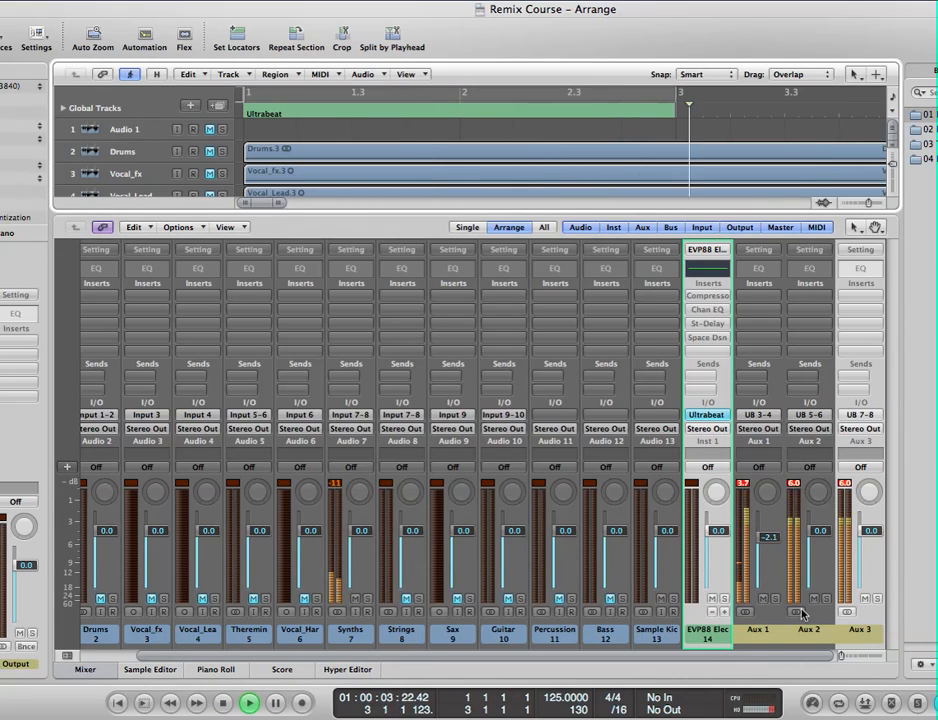
key(space)
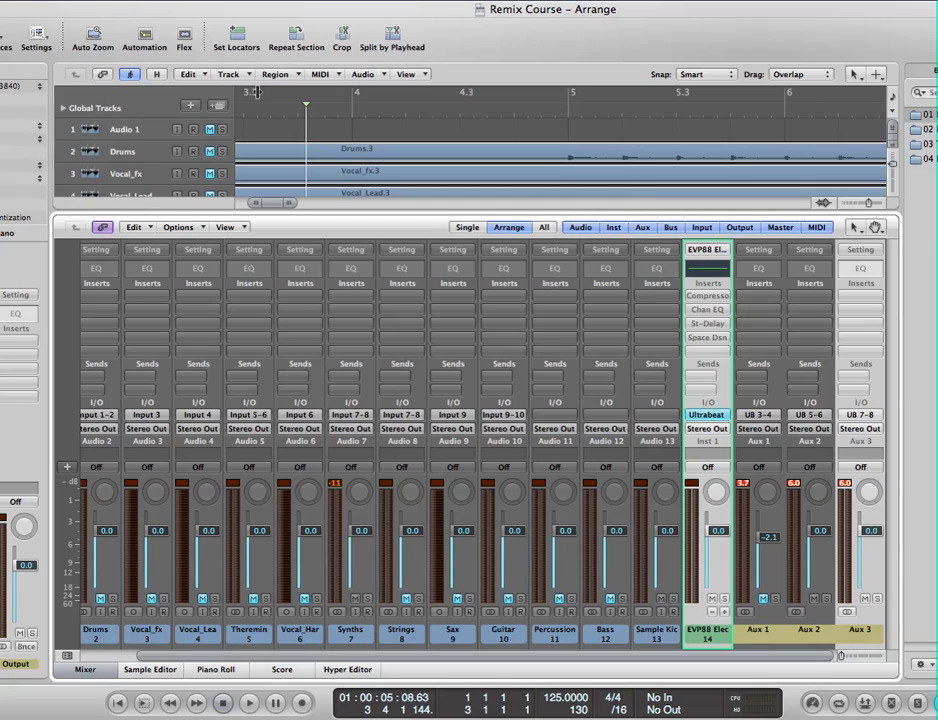
Repeat the section from bar 1 to bar 3 and start cycled playback of bars 1 to 3 from the beginning.
click(300, 22)
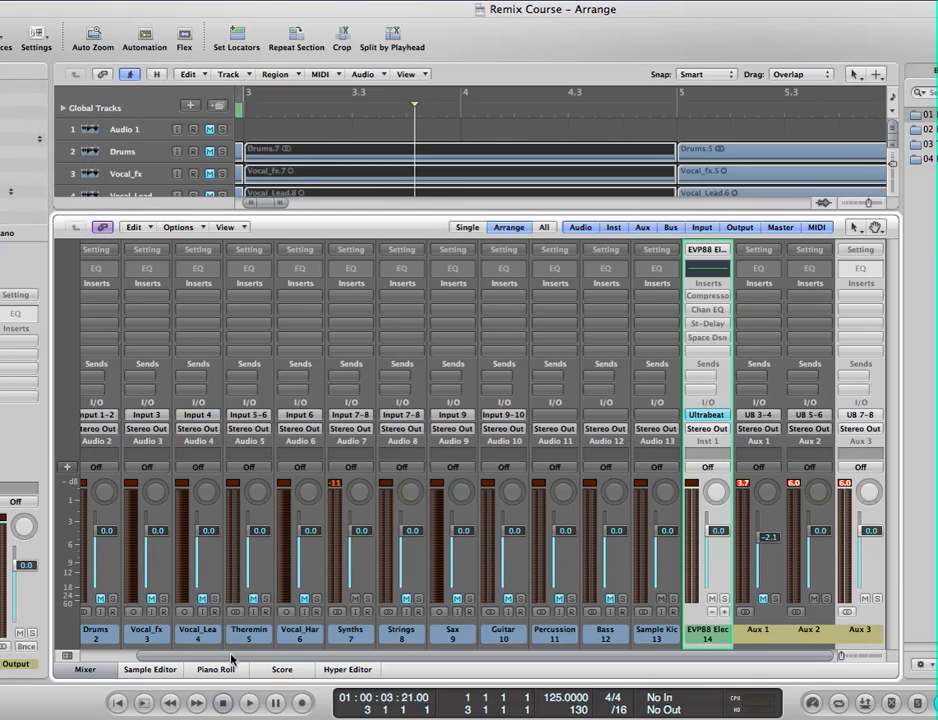
drag(214, 657, 162, 657)
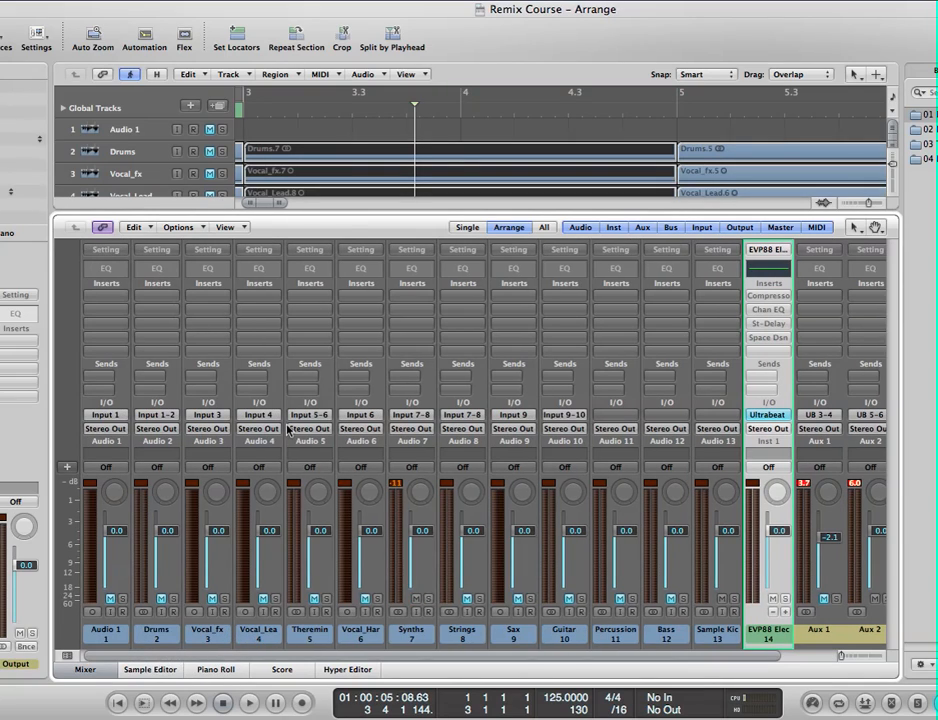
click(262, 109)
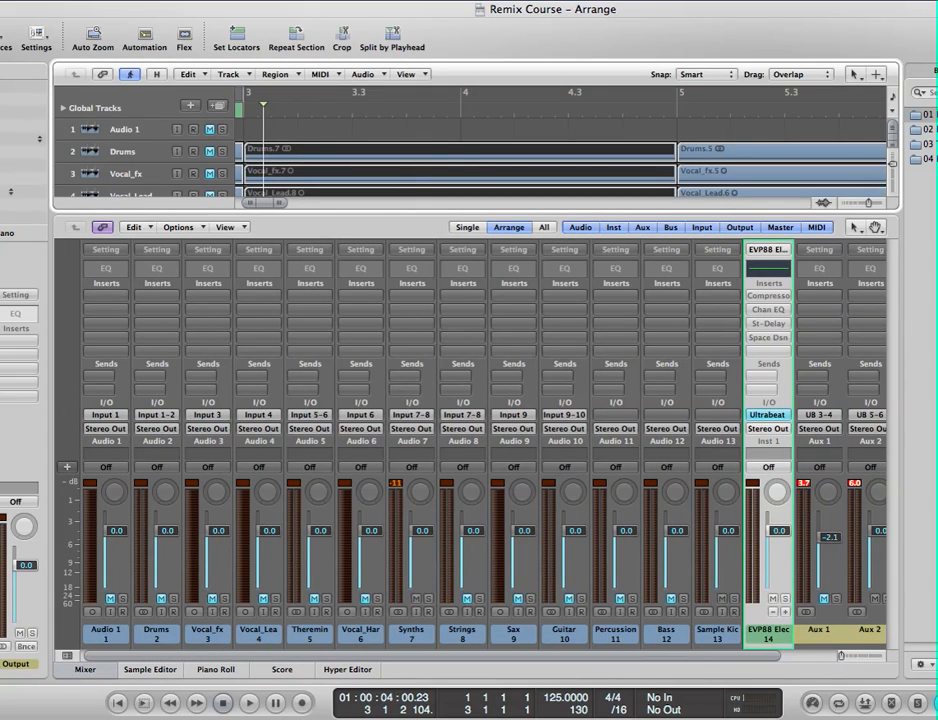
click(117, 703)
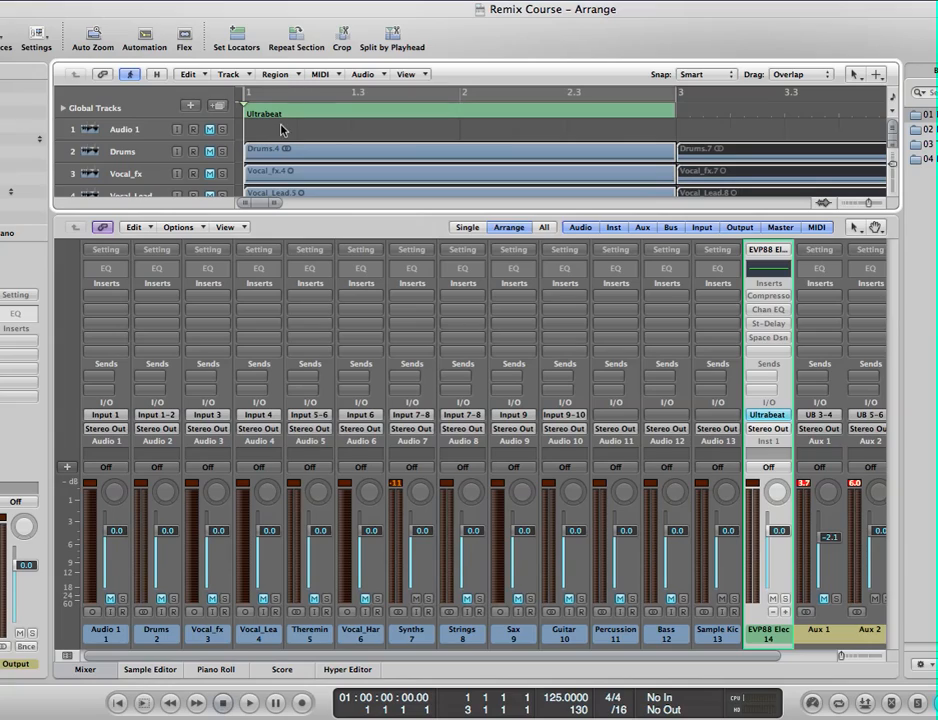
click(266, 95)
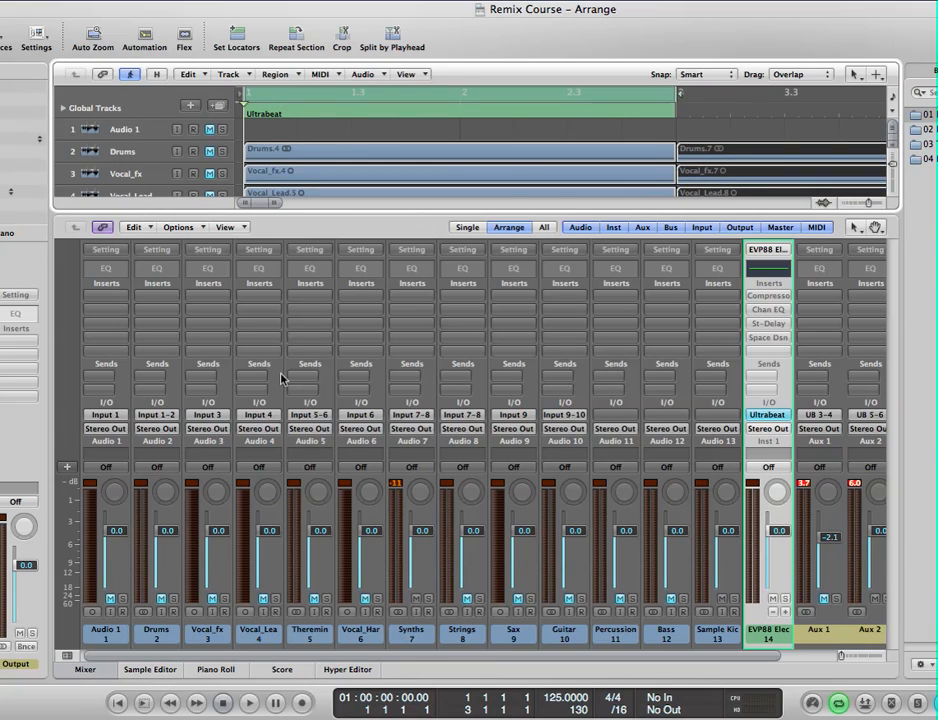
click(254, 705)
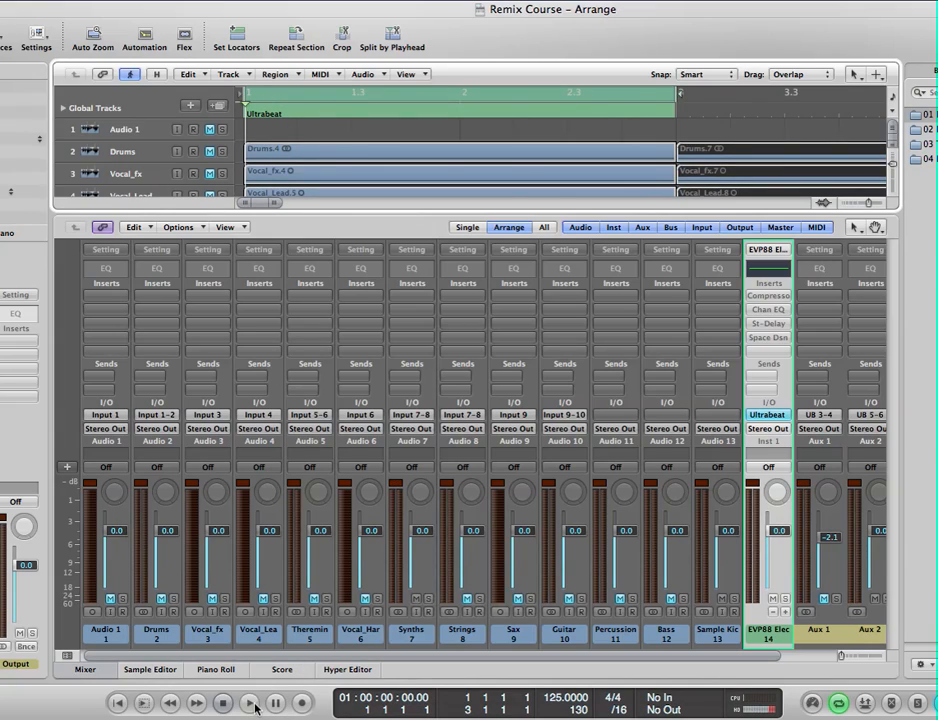
click(254, 705)
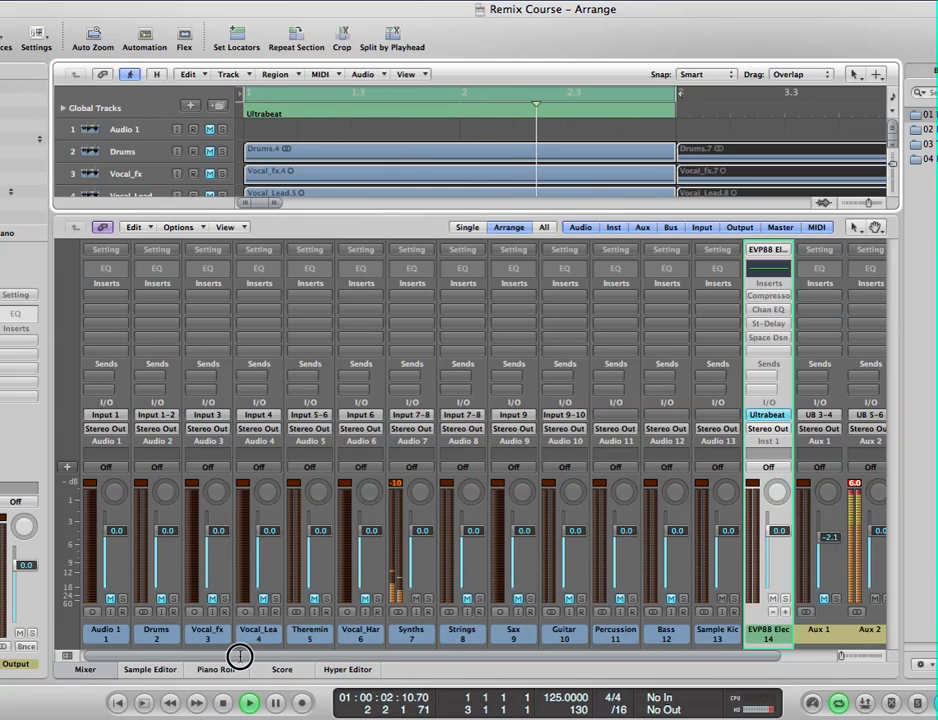
Lower the Aux 2 channel to -7.4 dB and pan it to -63.
drag(240, 656, 379, 665)
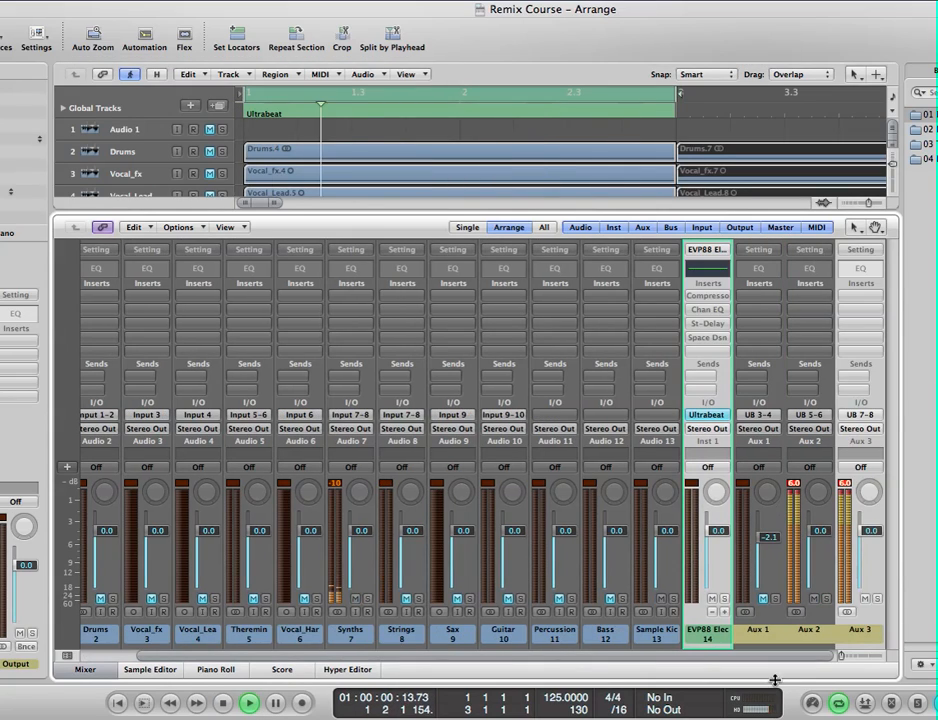
drag(814, 536, 810, 594)
drag(815, 490, 812, 651)
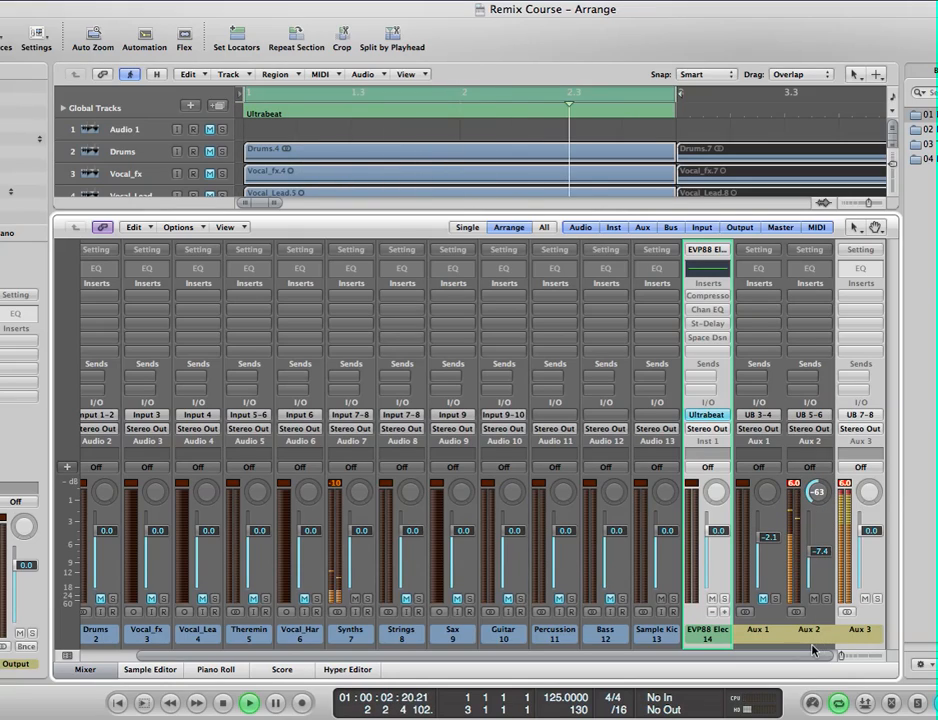
Unmute the Aux 1 channel, lower it to -7.4 dB and pan it to +29.
click(764, 600)
drag(770, 543, 768, 592)
drag(767, 492, 752, 548)
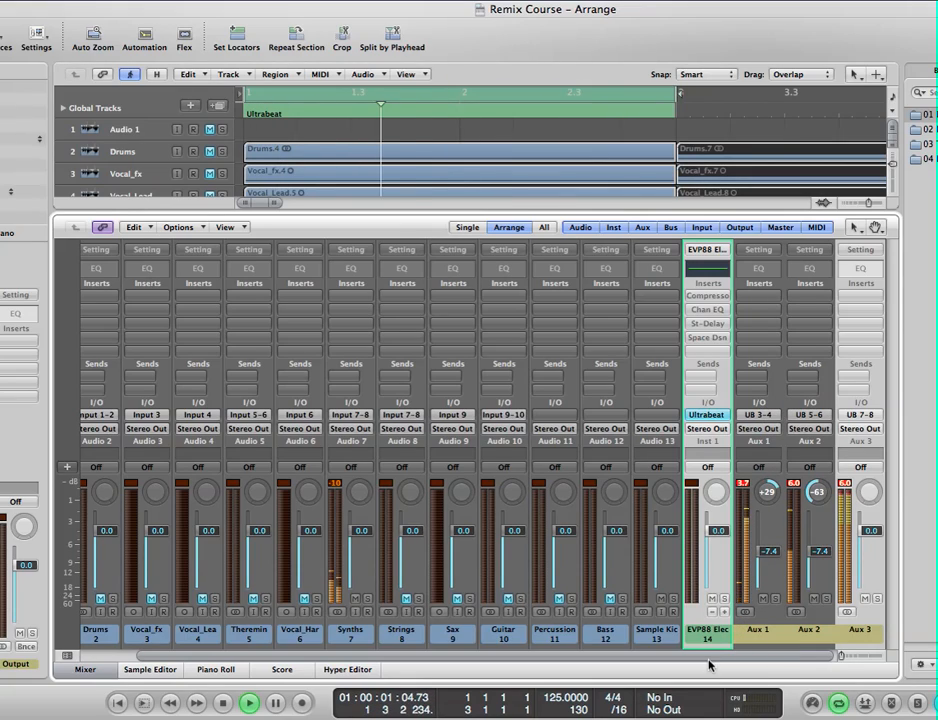
Lower Aux 3 and the EVP88 Elec strip selected with it to -5.3 dB and pan both to +20.
drag(865, 534, 861, 582)
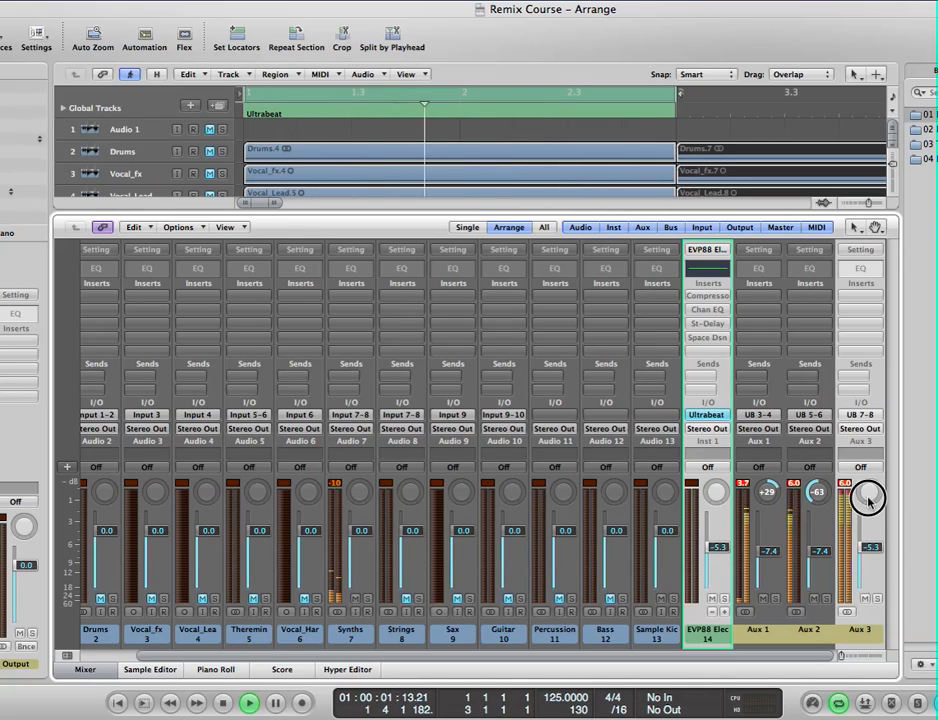
drag(868, 500, 868, 470)
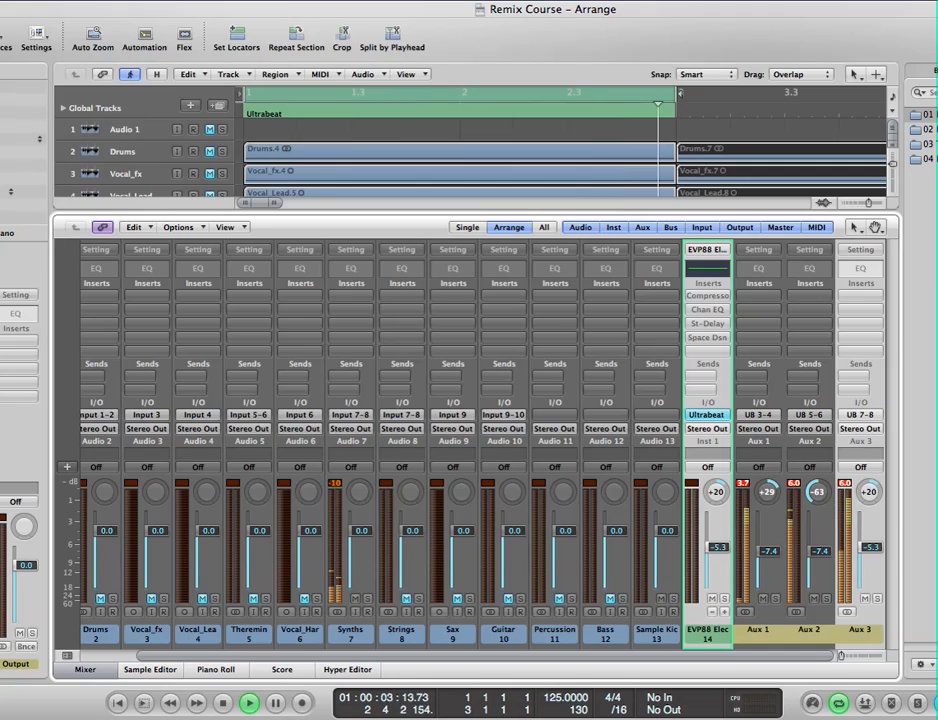
Stop the cycled playback and hide the mixer to show the full arrangement.
click(225, 704)
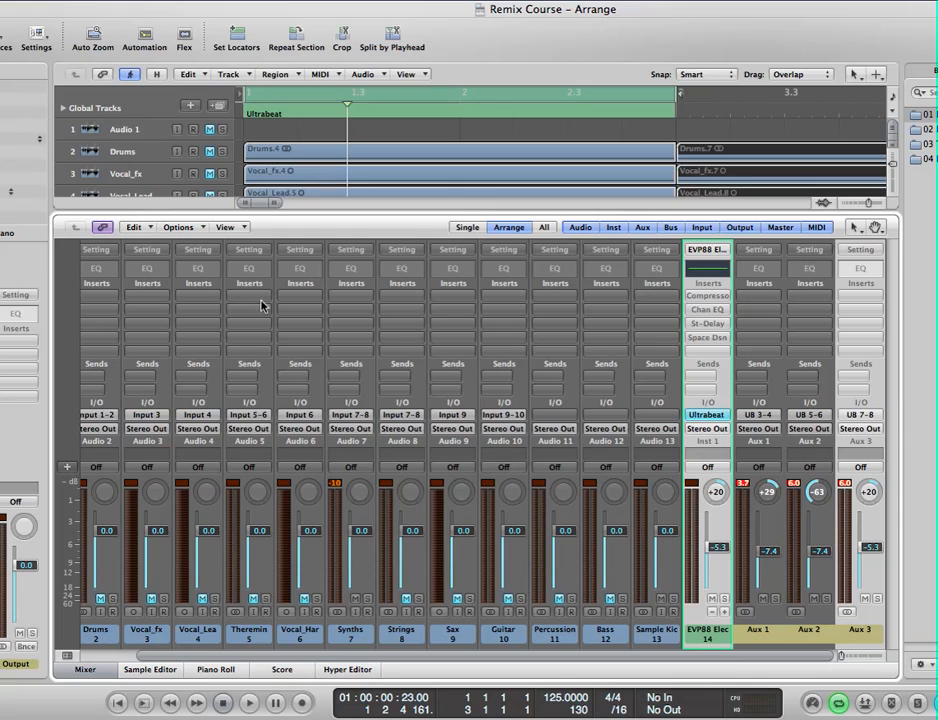
click(85, 669)
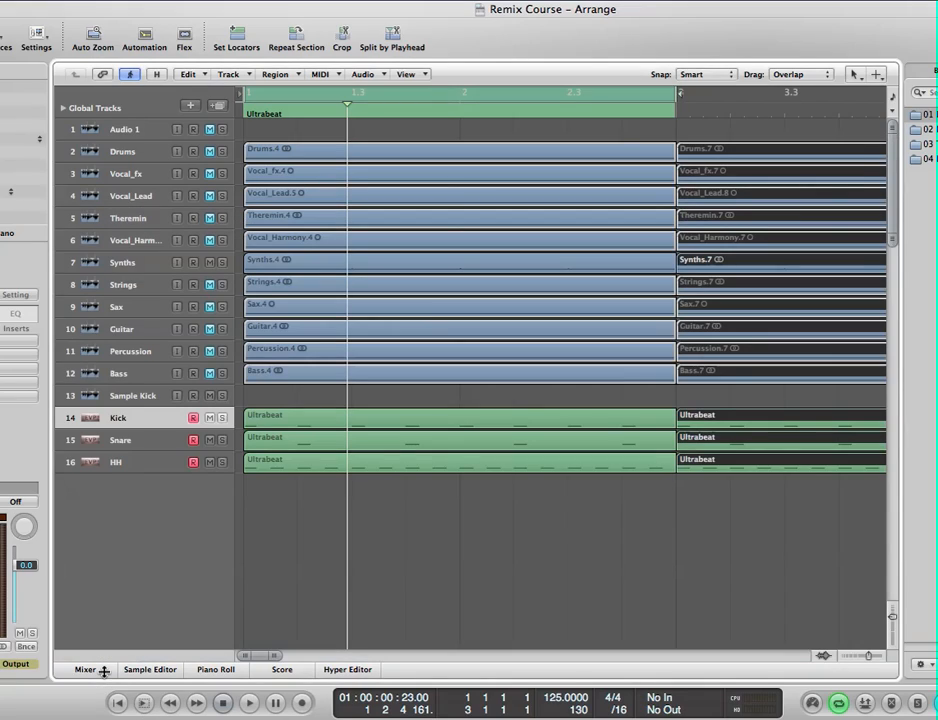